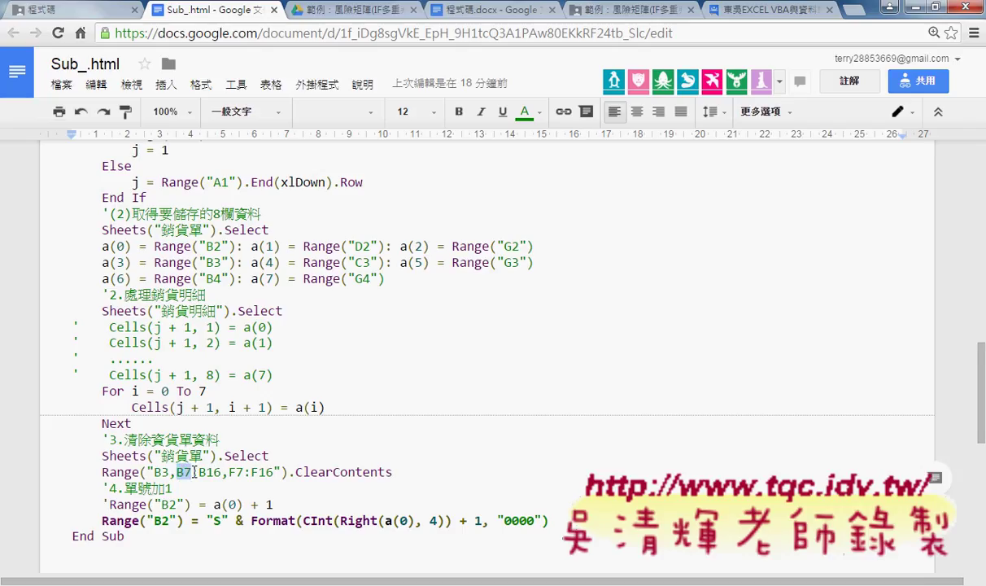
Select the 訂購 macro code, from the ClearContents B3/B7:B16 line back up to Sub 訂購().
{"action": "left_click_drag", "start_coordinate": [153, 472], "coordinate": [215, 474]}
{"action": "left_click_drag", "start_coordinate": [216, 474], "coordinate": [224, 472]}
{"action": "mouse_move", "coordinate": [121, 533]}
{"action": "left_mouse_down"}
{"action": "mouse_move", "coordinate": [26, 124]}
{"action": "mouse_move", "coordinate": [12, 447]}
{"action": "left_mouse_up"}
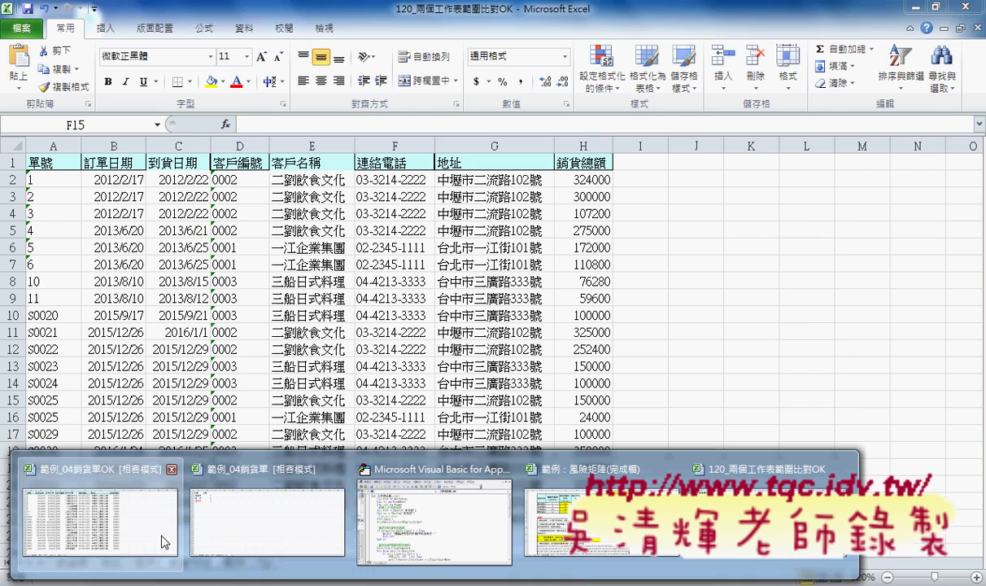
In the sales workbook, enable the 開發人員 (Developer) tab via Customize Ribbon.
{"action": "left_click", "coordinate": [161, 491]}
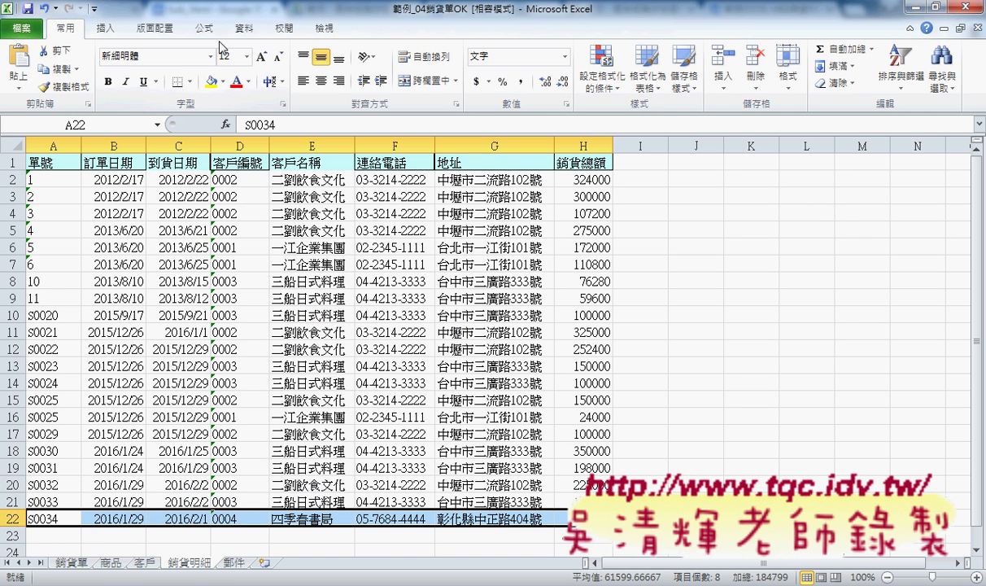
{"action": "left_click", "coordinate": [95, 9]}
{"action": "left_click", "coordinate": [161, 271]}
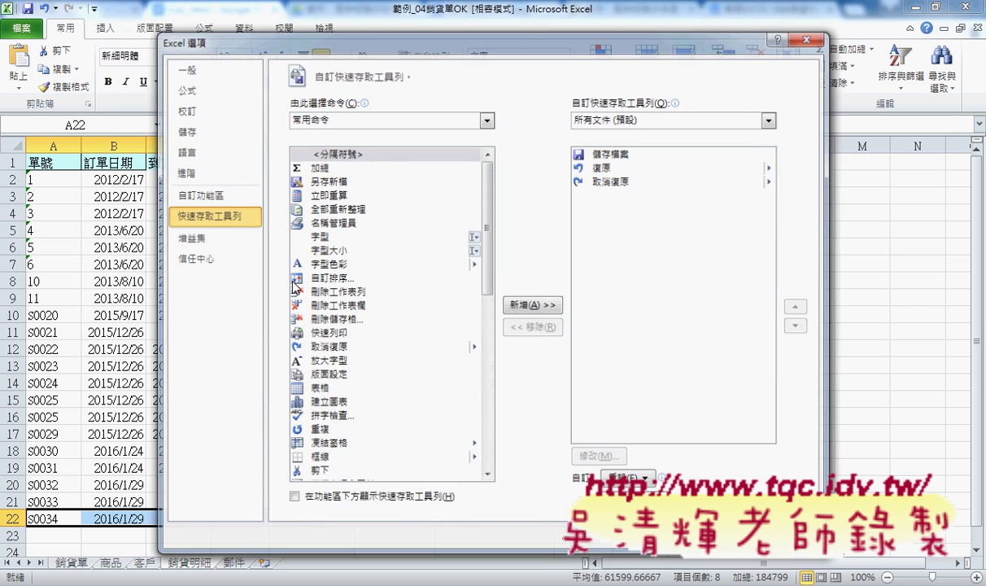
{"action": "left_click", "coordinate": [207, 194]}
{"action": "left_click", "coordinate": [564, 364]}
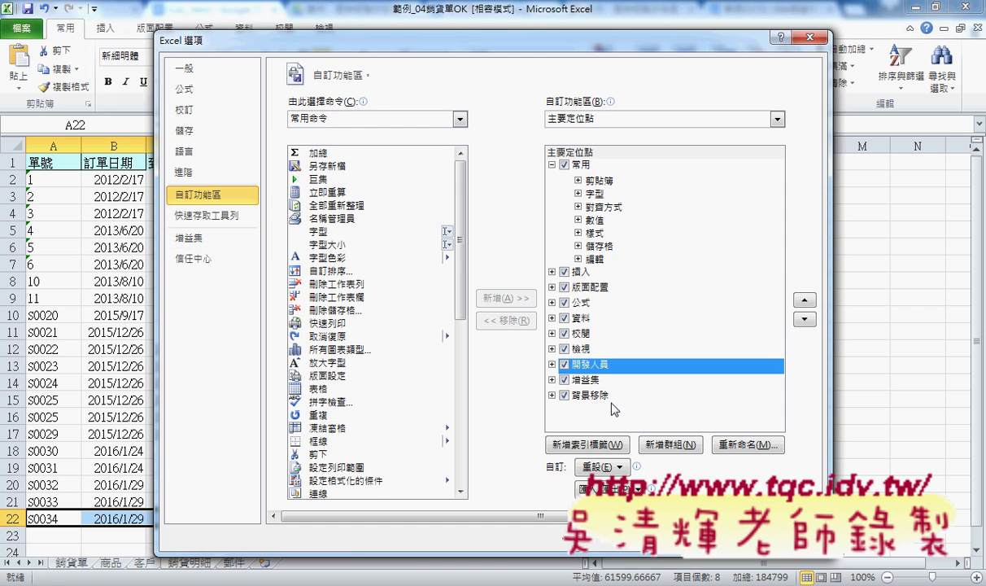
{"action": "key", "text": "Return"}
Open the Visual Basic editor from the Developer tab and shift its window right.
{"action": "left_click", "coordinate": [373, 28]}
{"action": "left_click", "coordinate": [30, 65]}
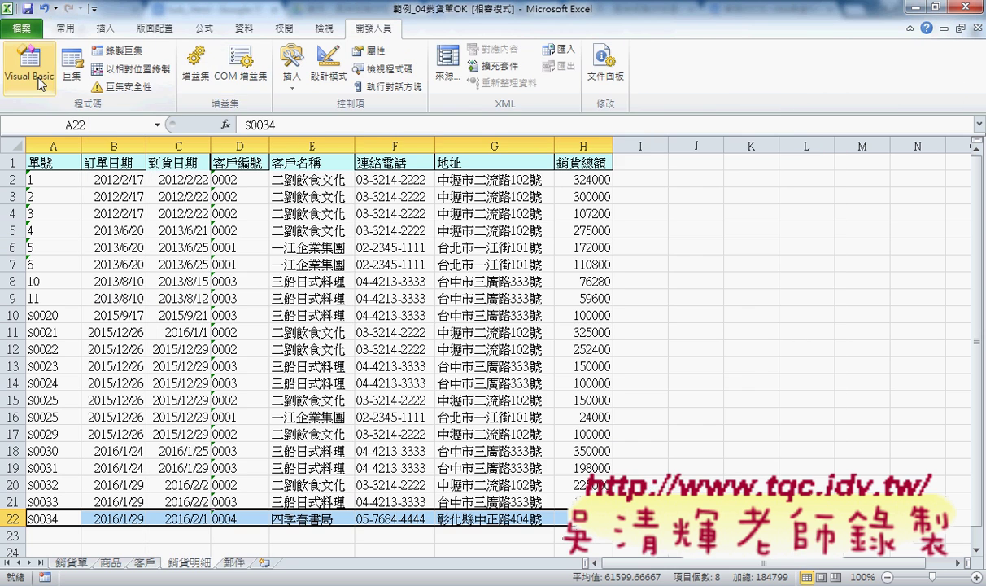
{"action": "left_click_drag", "start_coordinate": [394, 72], "coordinate": [494, 69]}
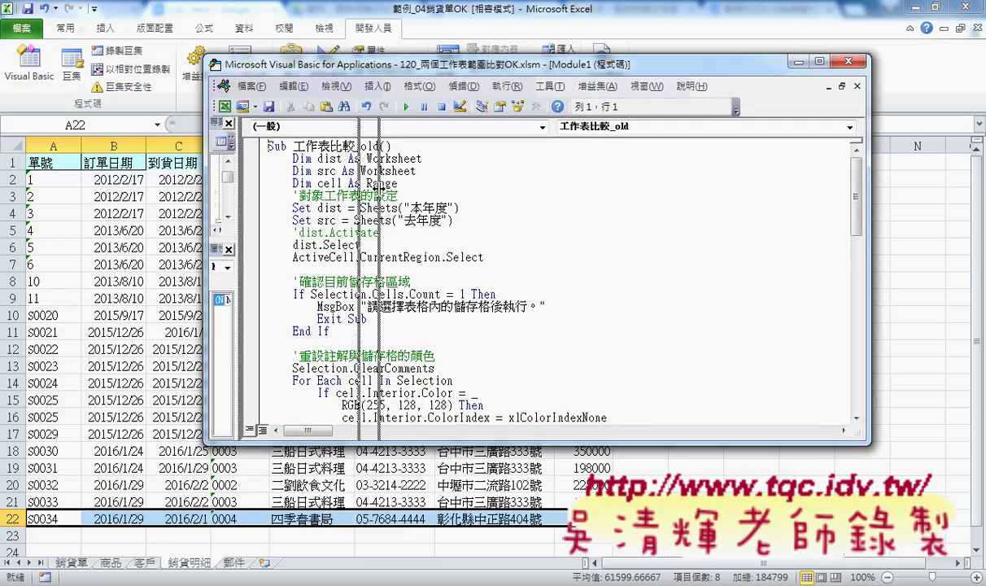
Widen the Project pane and open the sales workbook's Module1 code.
{"action": "left_click_drag", "start_coordinate": [237, 188], "coordinate": [376, 188]}
{"action": "left_click", "coordinate": [368, 161]}
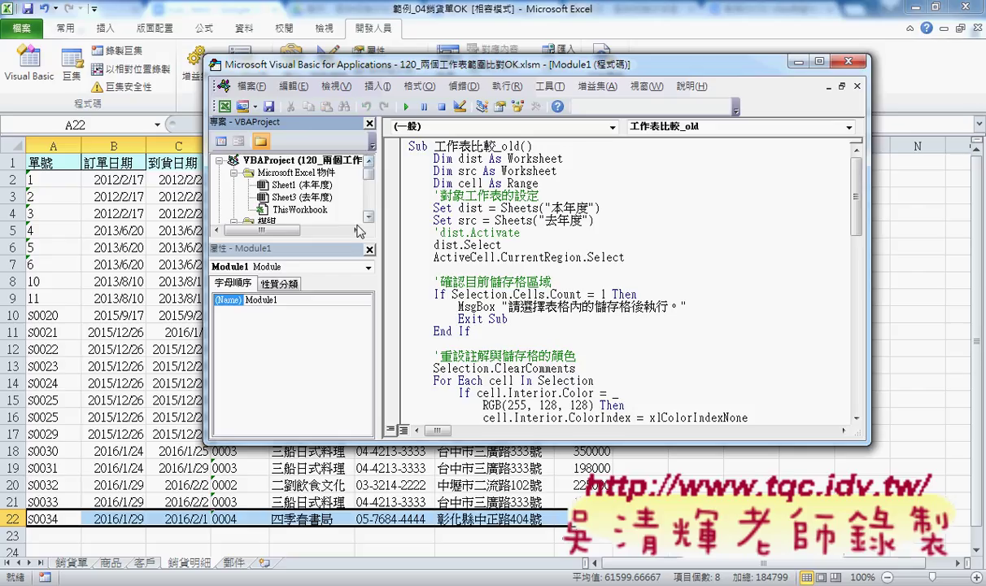
{"action": "left_click_drag", "start_coordinate": [346, 239], "coordinate": [318, 324]}
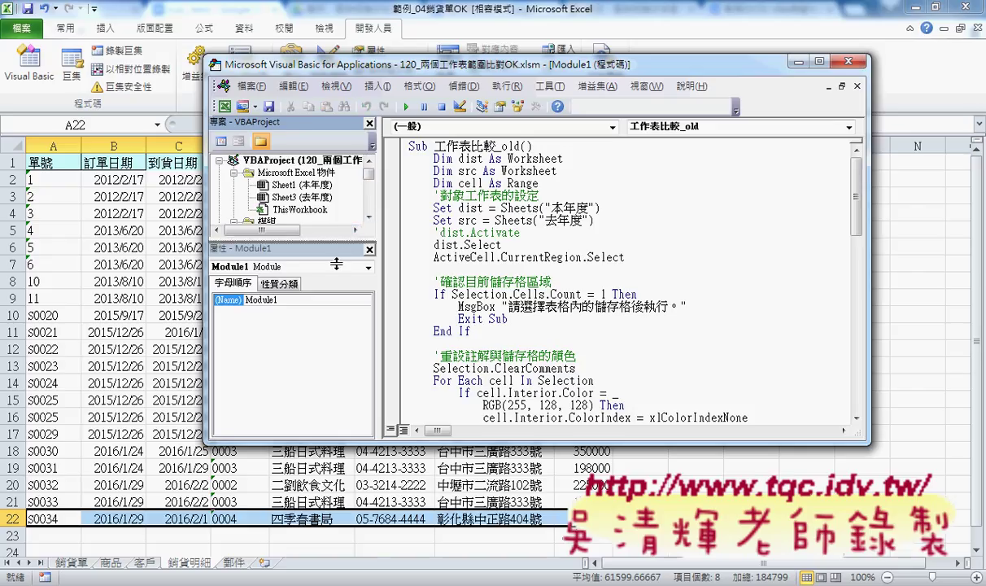
{"action": "left_click_drag", "start_coordinate": [367, 200], "coordinate": [366, 282]}
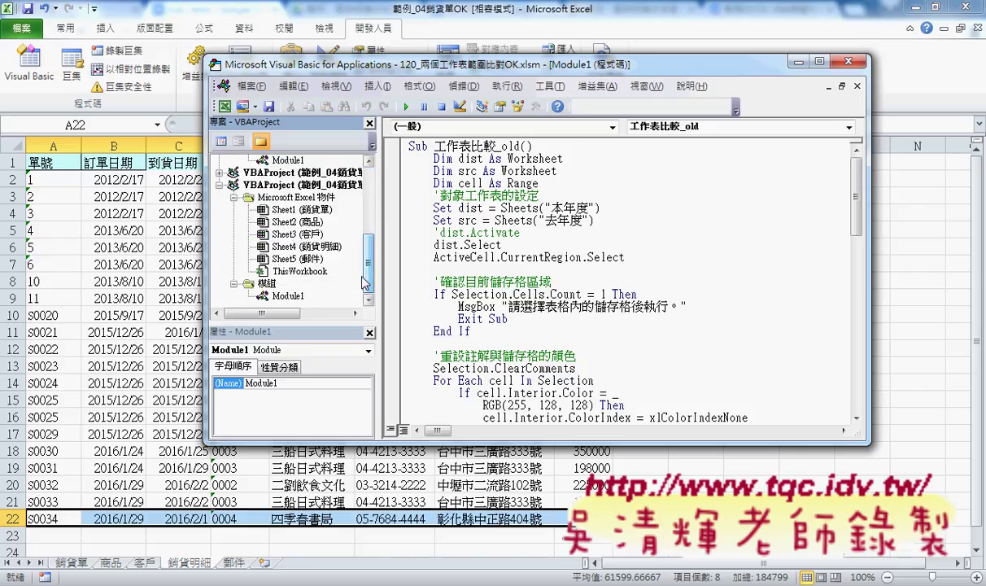
{"action": "double_click", "coordinate": [286, 296]}
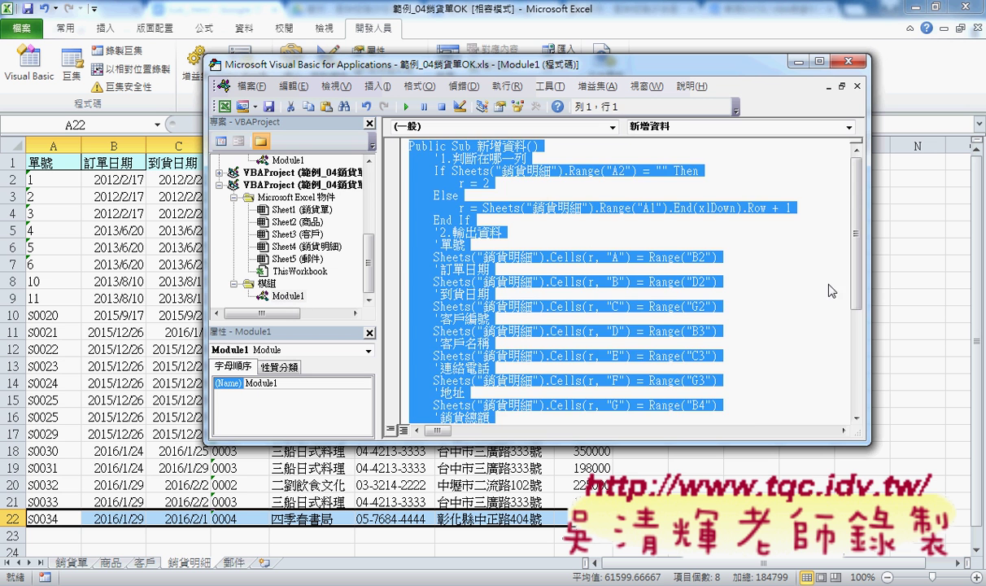
Paste the 訂購 macro at the module's end, set a breakpoint on Sheets("銷貨單").Select, and return to 銷貨單.
{"action": "scroll", "coordinate": [684, 413], "scroll_direction": "down", "scroll_amount": 3}
{"action": "scroll", "coordinate": [684, 412], "scroll_direction": "down", "scroll_amount": 2}
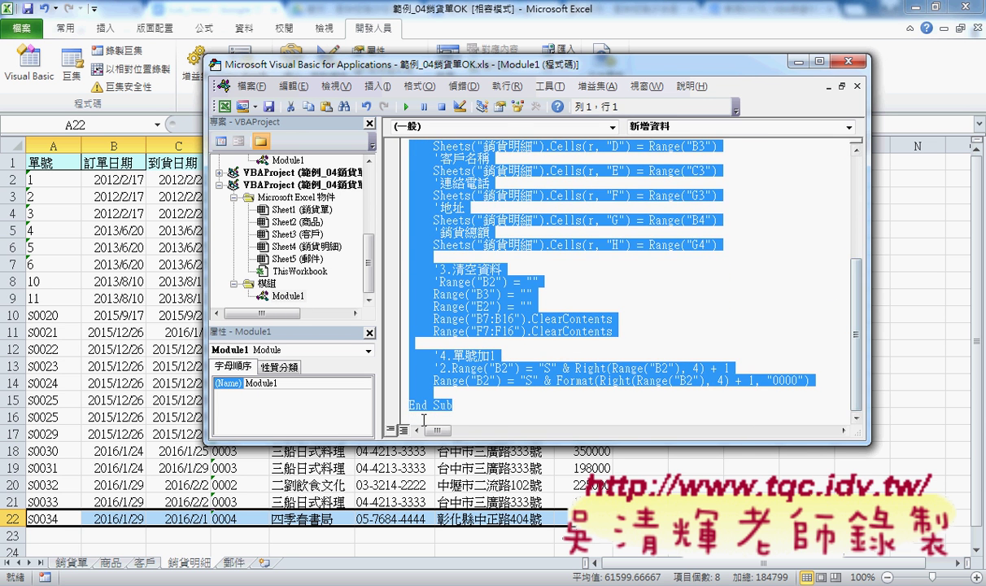
{"action": "left_click", "coordinate": [478, 392]}
{"action": "key", "text": "ctrl+v"}
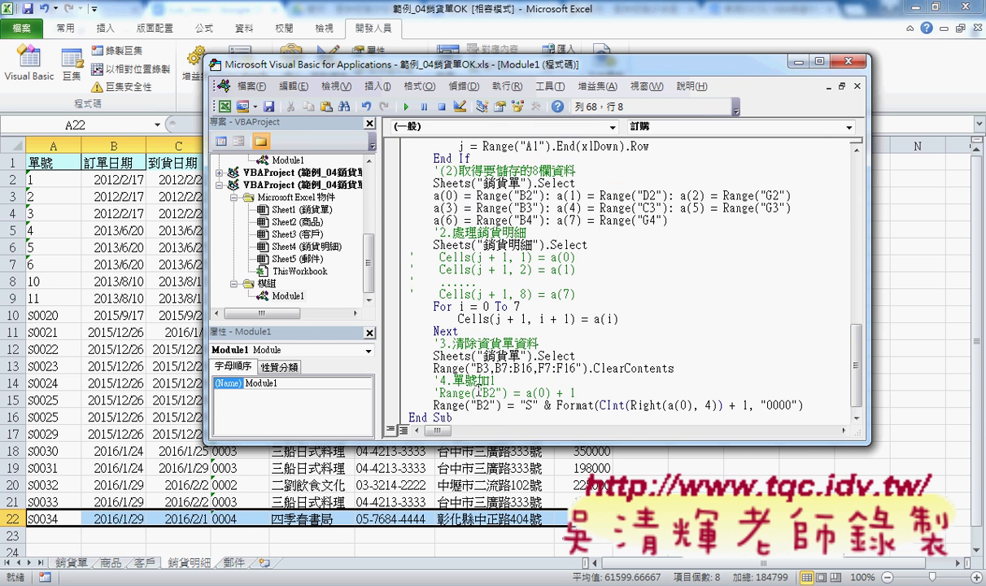
{"action": "left_click", "coordinate": [392, 183]}
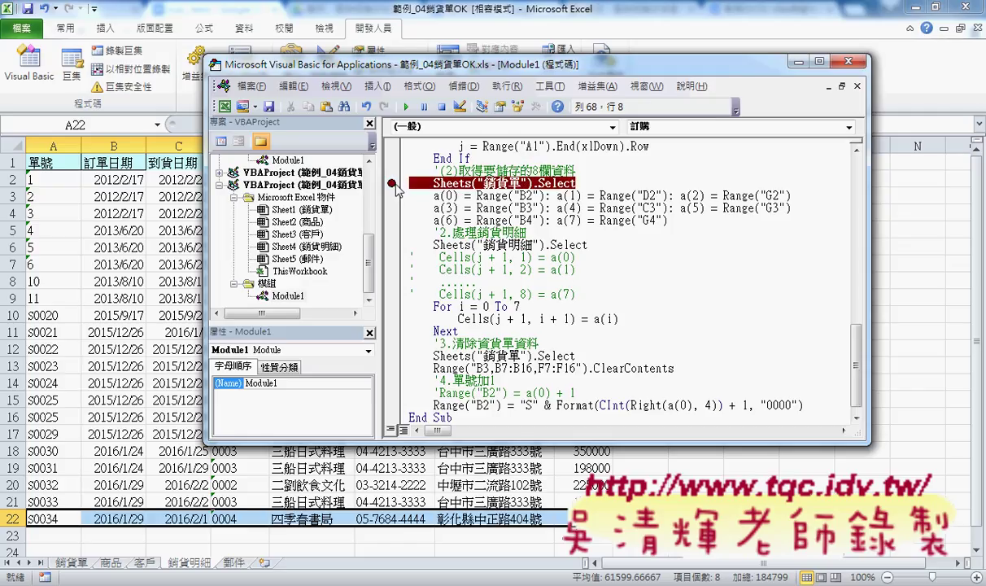
{"action": "left_click", "coordinate": [71, 564]}
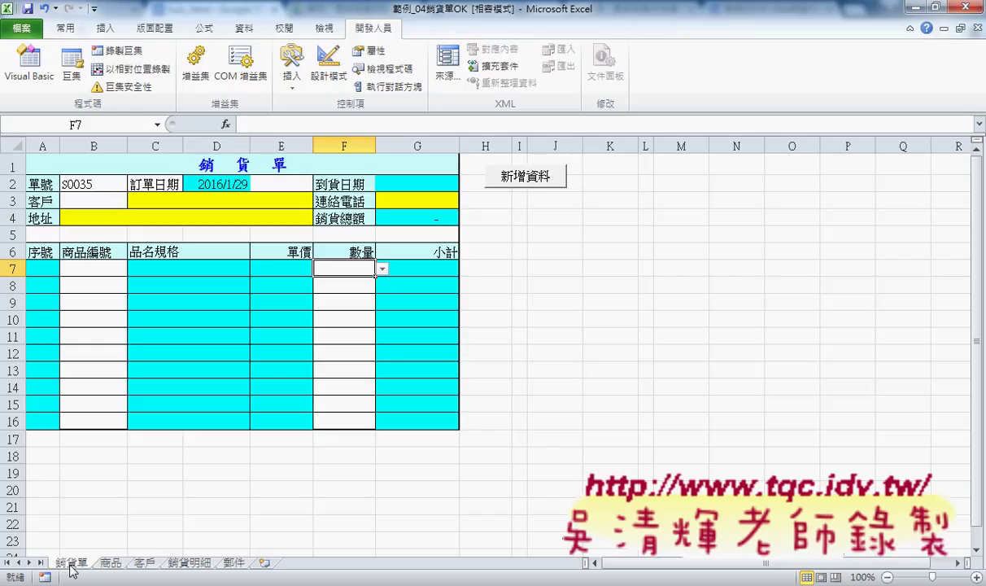
Set delivery type E2 to 2急件 and choose the restaurant customer in B3.
{"action": "left_click", "coordinate": [275, 181]}
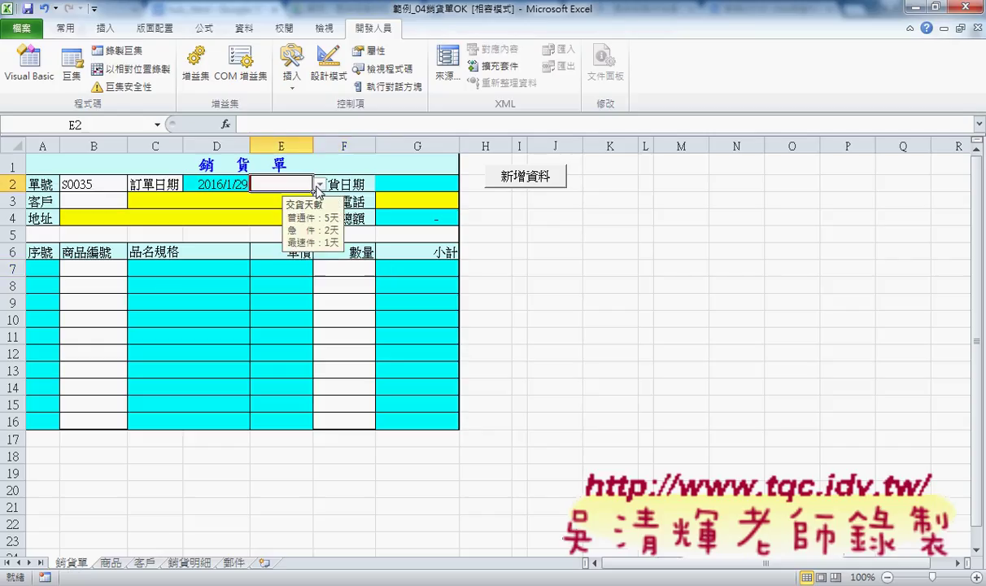
{"action": "left_click", "coordinate": [319, 184]}
{"action": "left_click", "coordinate": [309, 210]}
{"action": "left_click", "coordinate": [114, 196]}
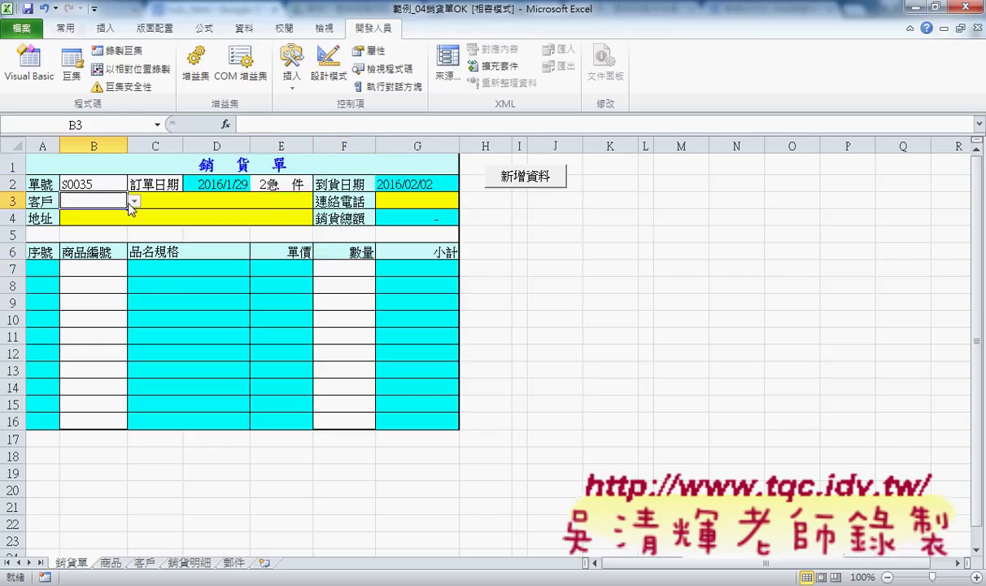
{"action": "left_click", "coordinate": [134, 201]}
{"action": "left_click", "coordinate": [116, 232]}
Enter product A2101 in B7 with quantity 2 in F7, then switch back to the VBA editor.
{"action": "left_click", "coordinate": [114, 269]}
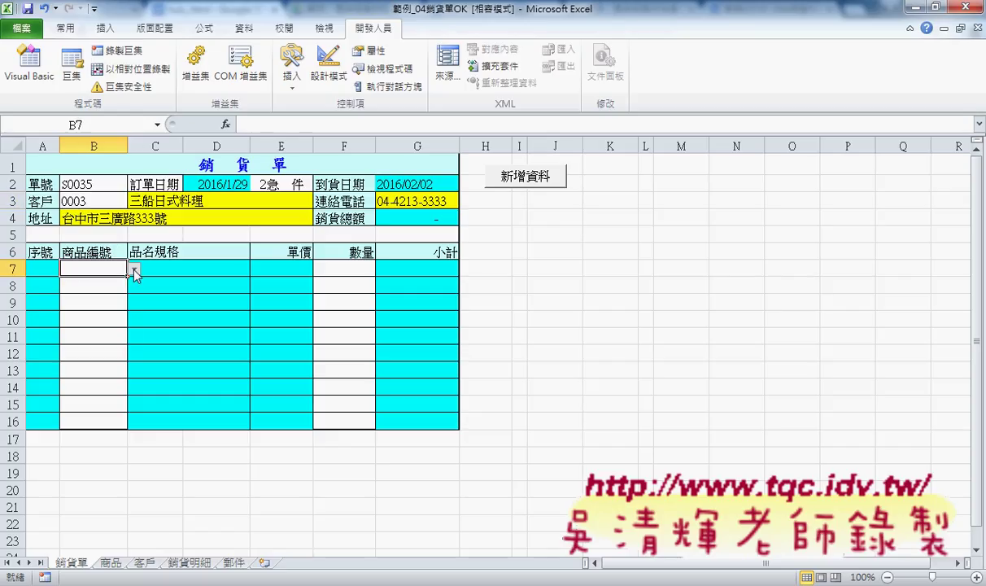
{"action": "left_click", "coordinate": [133, 268]}
{"action": "left_click", "coordinate": [115, 308]}
{"action": "left_click", "coordinate": [342, 268]}
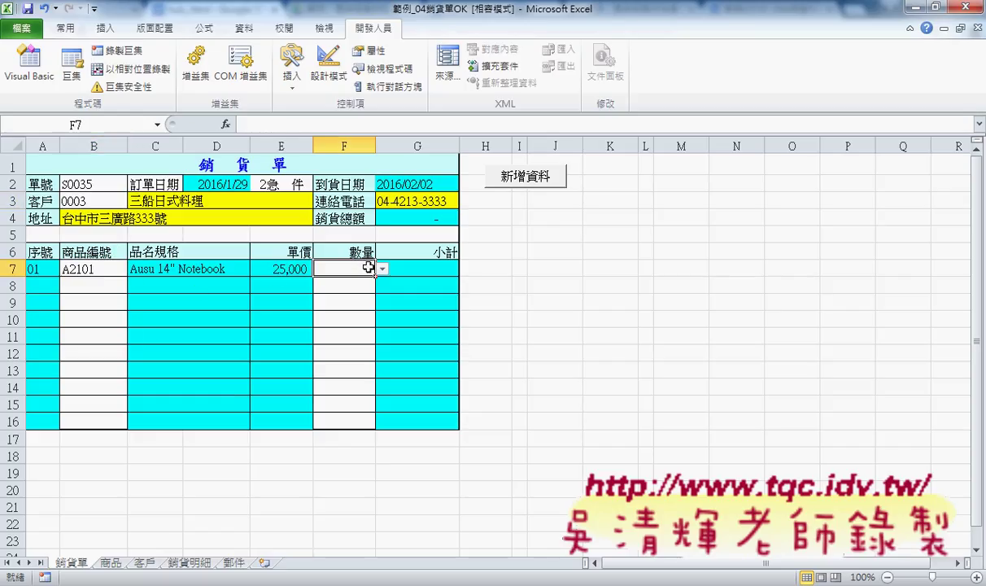
{"action": "left_click", "coordinate": [381, 268]}
{"action": "left_click", "coordinate": [358, 290]}
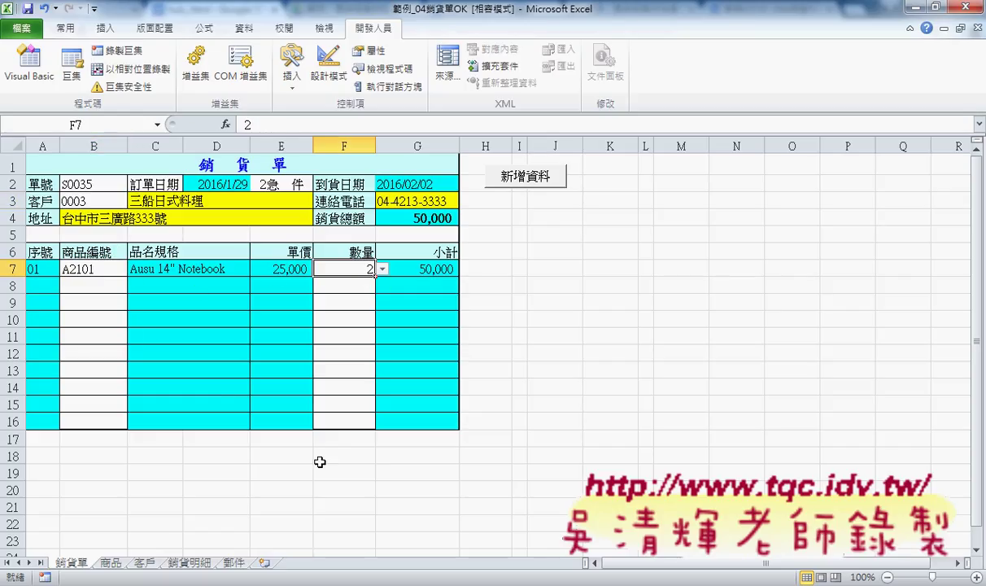
{"action": "key", "text": "alt+Tab"}
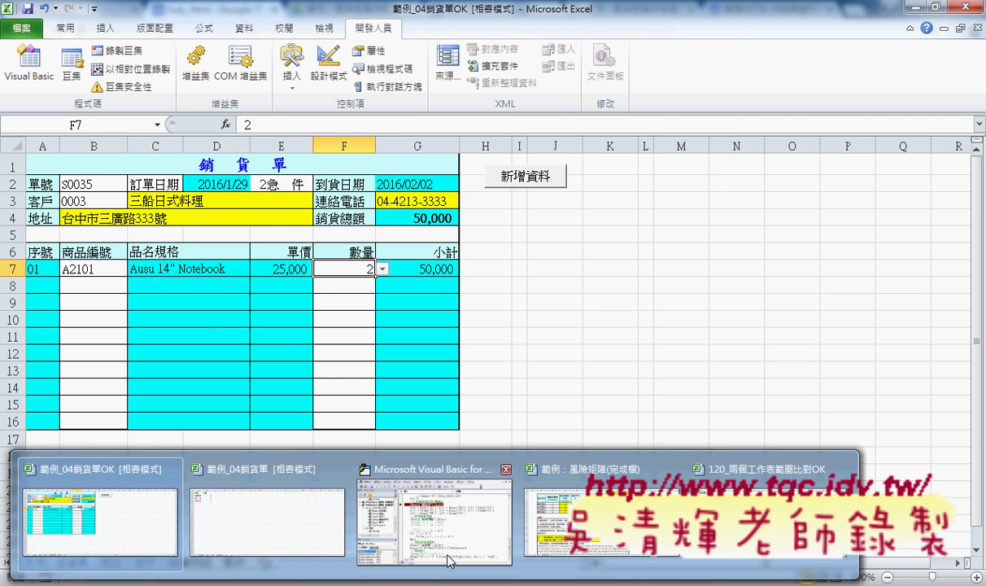
{"action": "key", "text": "Tab"}
{"action": "key", "text": "Tab"}
{"action": "scroll", "coordinate": [598, 206], "scroll_direction": "up", "scroll_amount": 4}
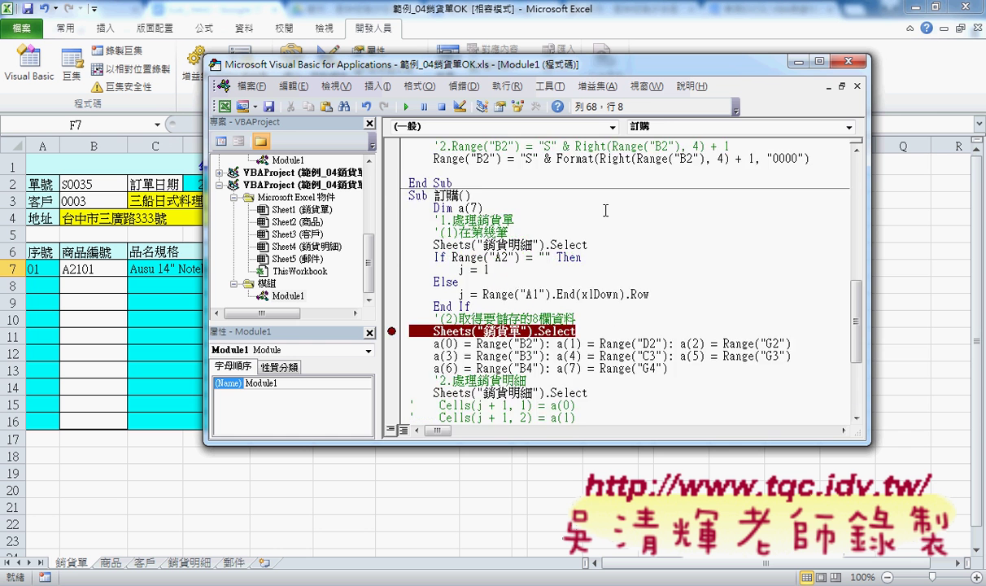
{"action": "scroll", "coordinate": [574, 200], "scroll_direction": "up", "scroll_amount": 2}
{"action": "scroll", "coordinate": [537, 234], "scroll_direction": "down", "scroll_amount": 2}
{"action": "left_click_drag", "start_coordinate": [511, 64], "coordinate": [668, 44]}
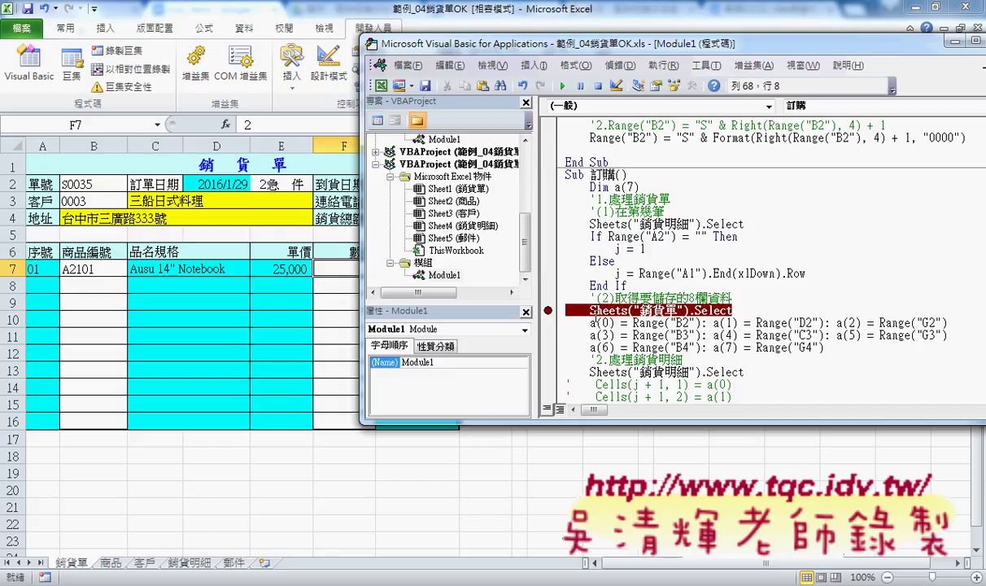
{"action": "left_click_drag", "start_coordinate": [590, 323], "coordinate": [826, 357]}
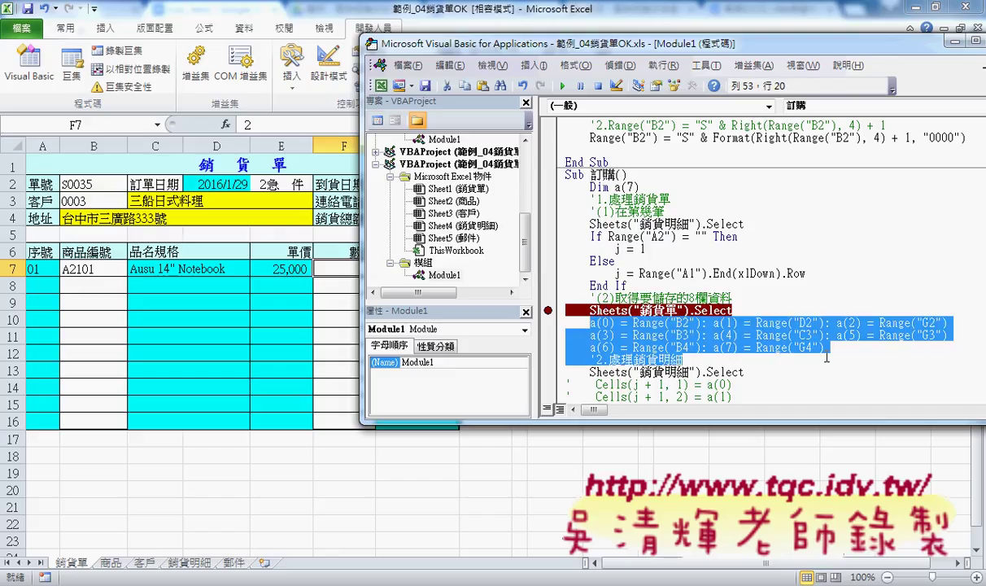
{"action": "left_click", "coordinate": [781, 329]}
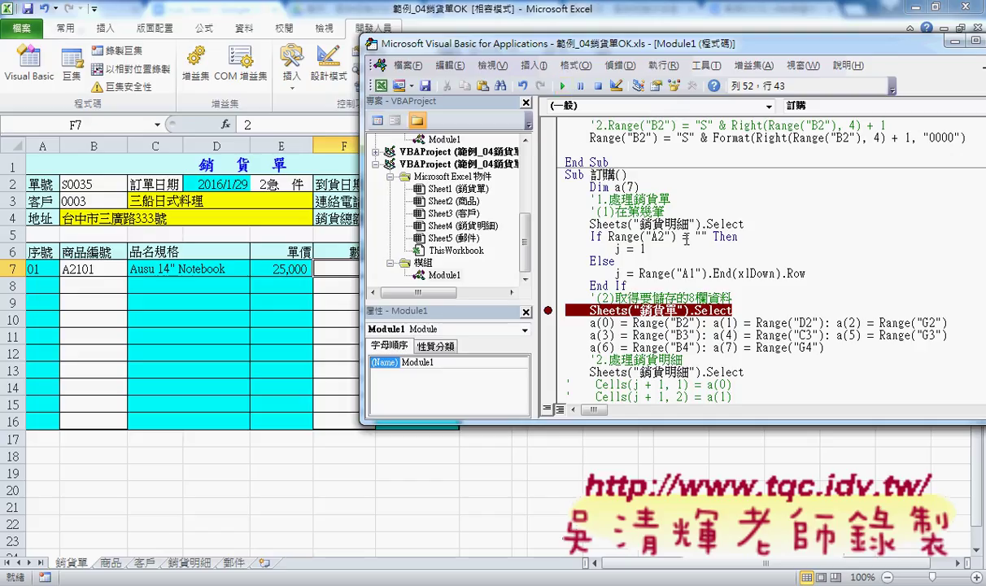
Run 訂購 to its breakpoint with F5 and F8-step through the a(0)–a(7) assignments.
{"action": "key", "text": "F5"}
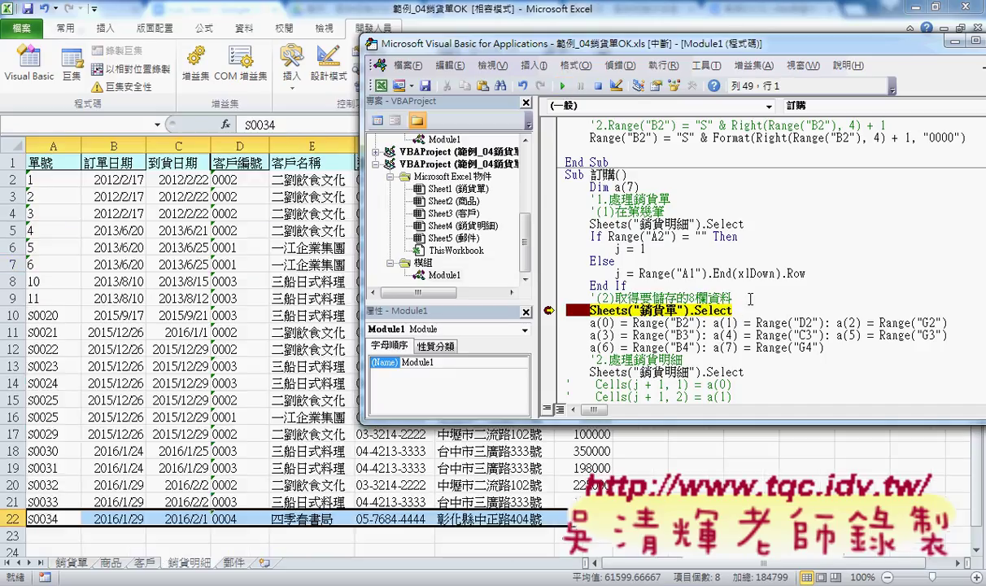
{"action": "key", "text": "F8"}
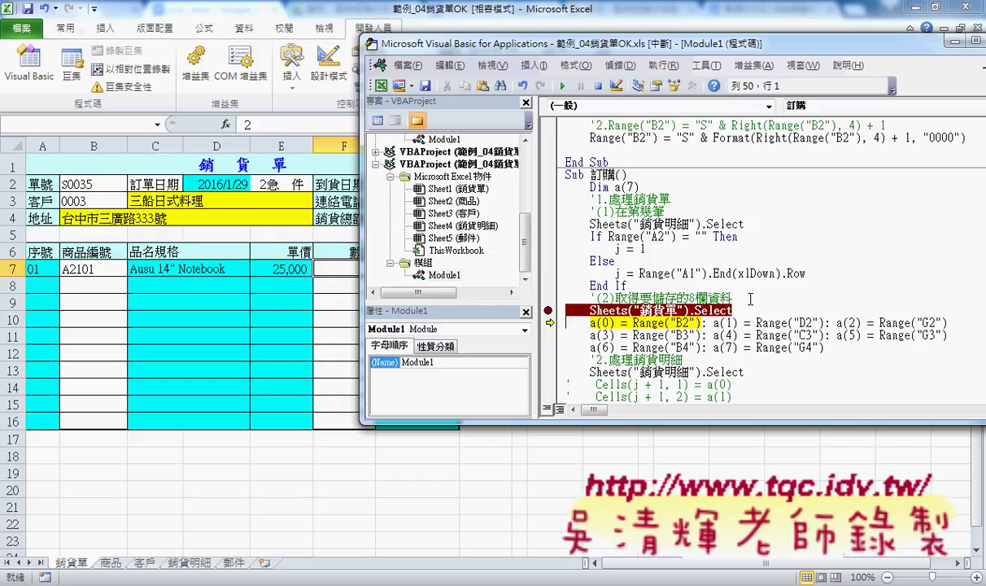
{"action": "key", "text": "F8"}
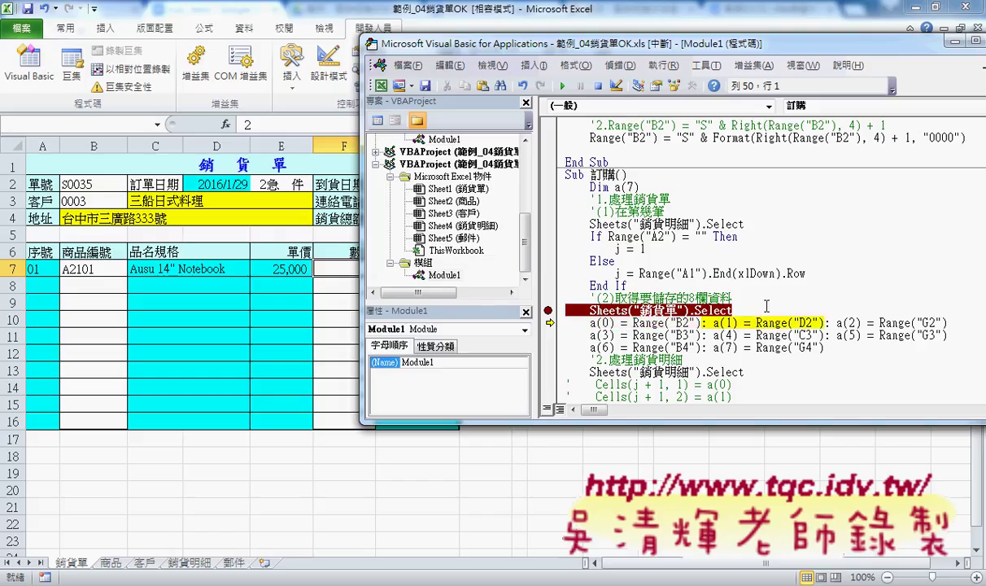
{"action": "left_click", "coordinate": [633, 312]}
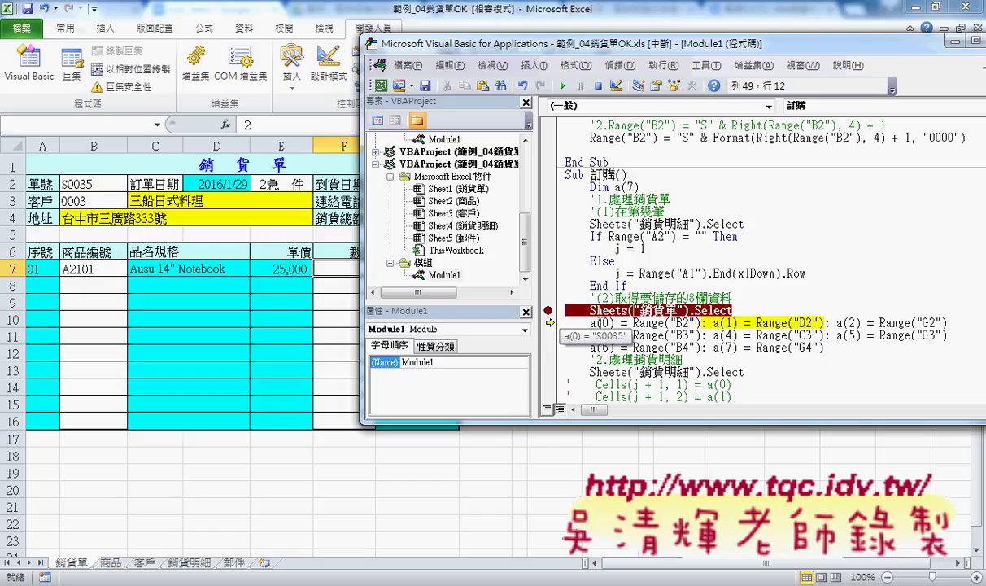
{"action": "key", "text": "F8"}
{"action": "key", "text": "F8"}
{"action": "key", "text": "F8"}
{"action": "key", "text": "F8"}
{"action": "key", "text": "F8"}
{"action": "key", "text": "F8"}
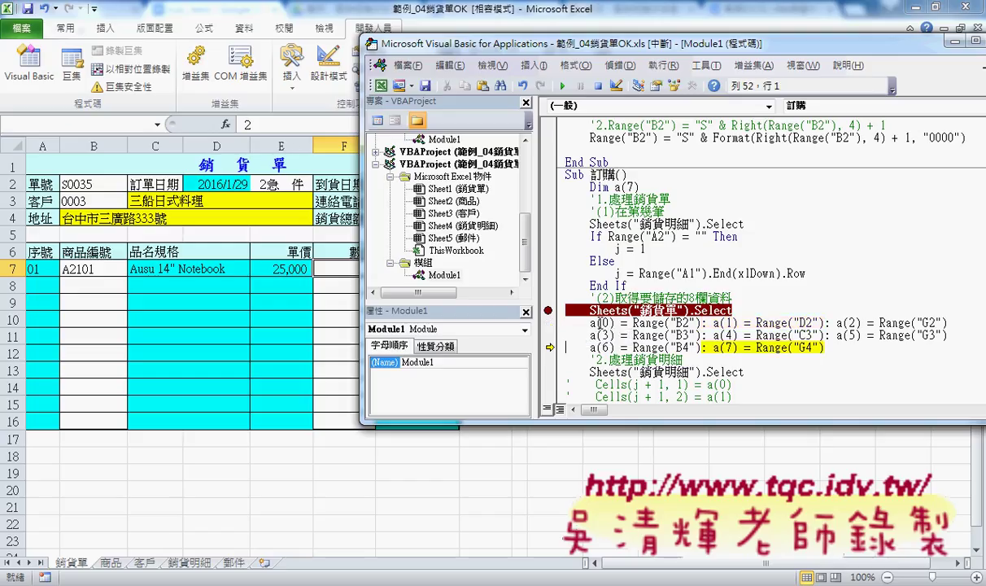
{"action": "key", "text": "F8"}
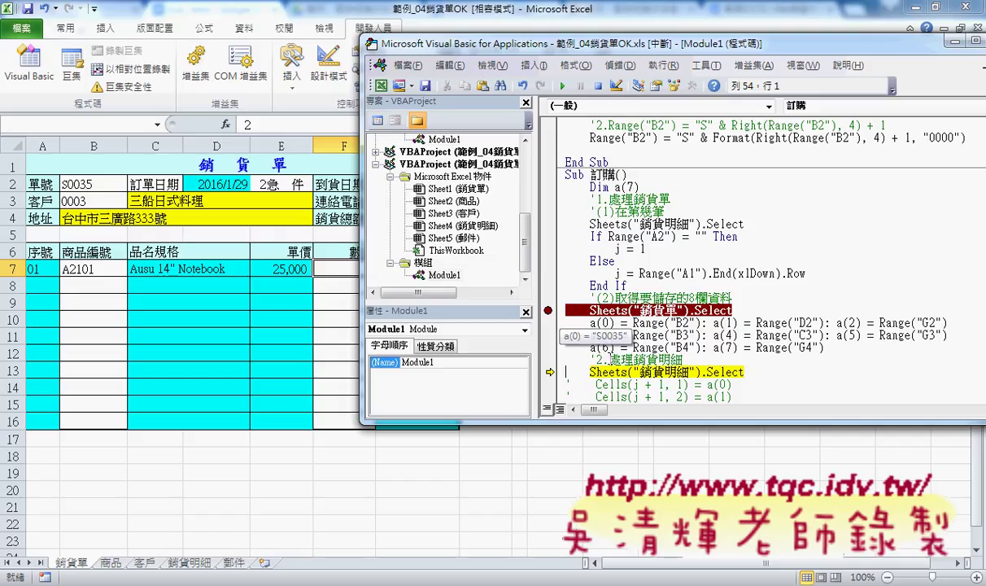
{"action": "left_click_drag", "start_coordinate": [617, 423], "coordinate": [618, 498]}
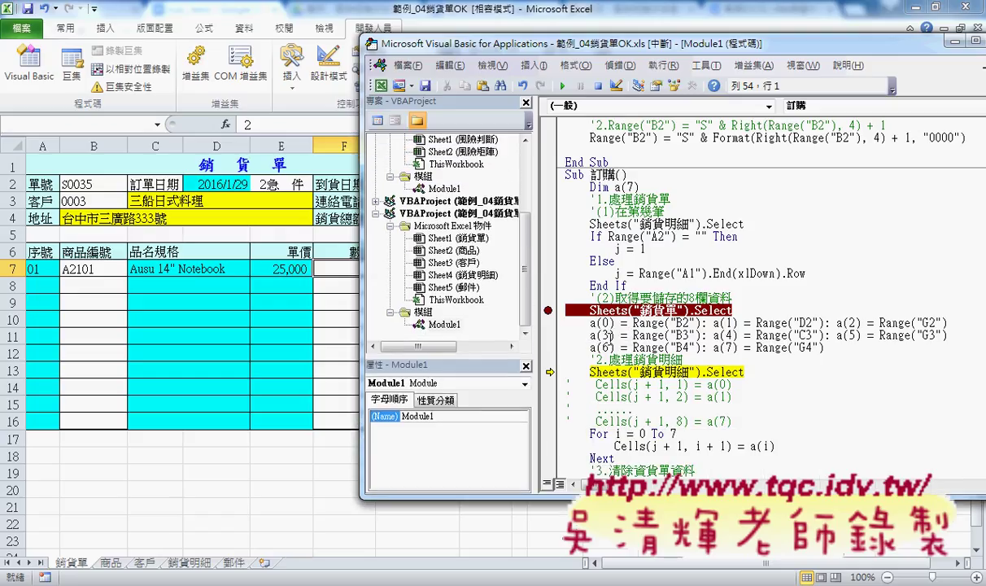
{"action": "left_click", "coordinate": [591, 322]}
Add a watch (新增監看式) on array a and enlarge the editor and Watches pane.
{"action": "right_click", "coordinate": [593, 326]}
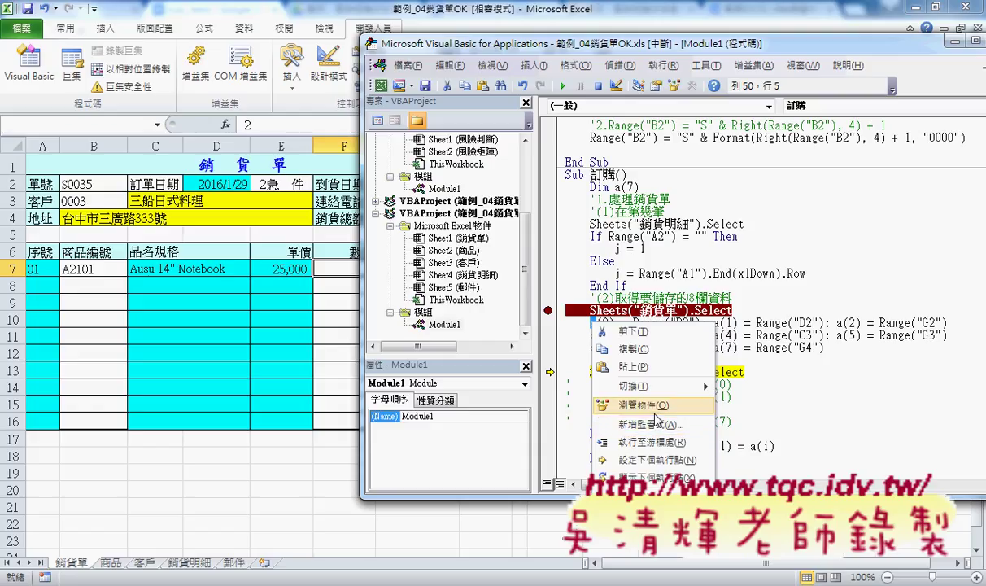
{"action": "left_click", "coordinate": [648, 426]}
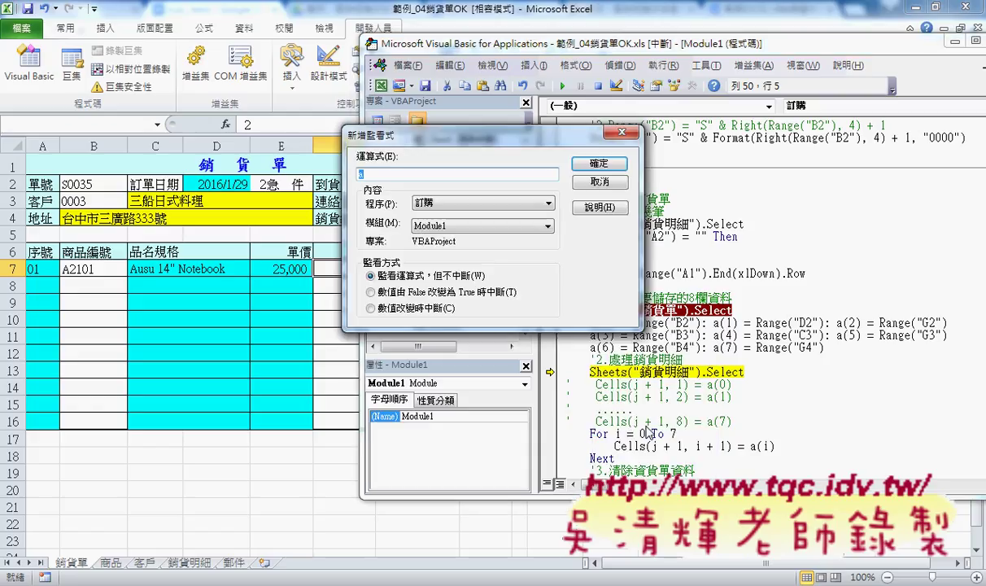
{"action": "left_click", "coordinate": [599, 164]}
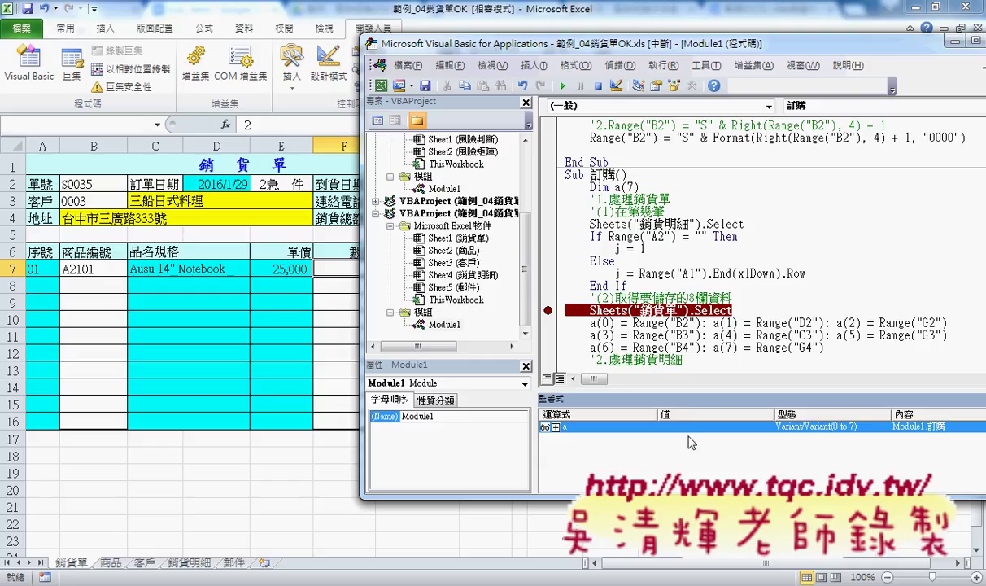
{"action": "left_click_drag", "start_coordinate": [569, 525], "coordinate": [569, 556]}
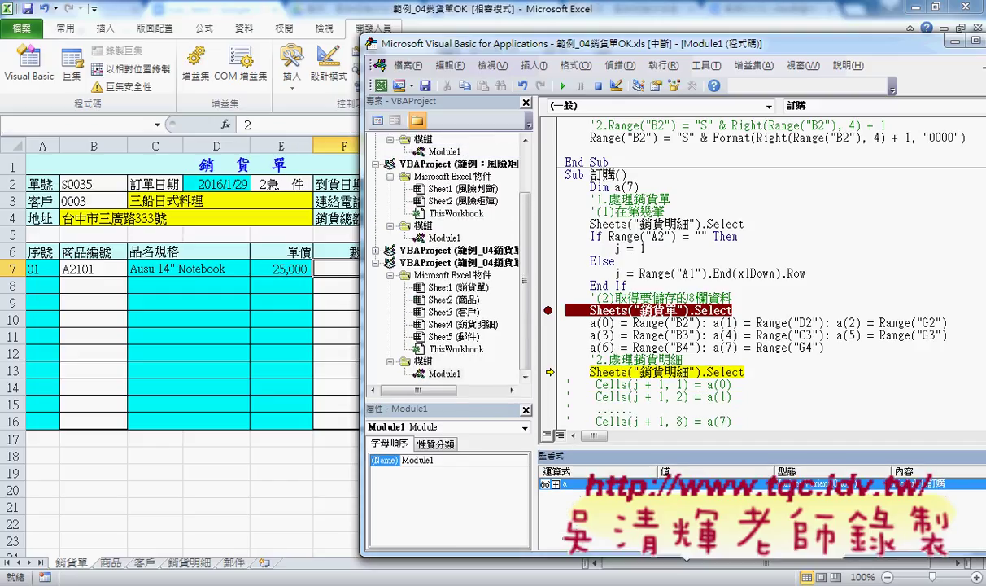
{"action": "left_click_drag", "start_coordinate": [571, 459], "coordinate": [543, 402]}
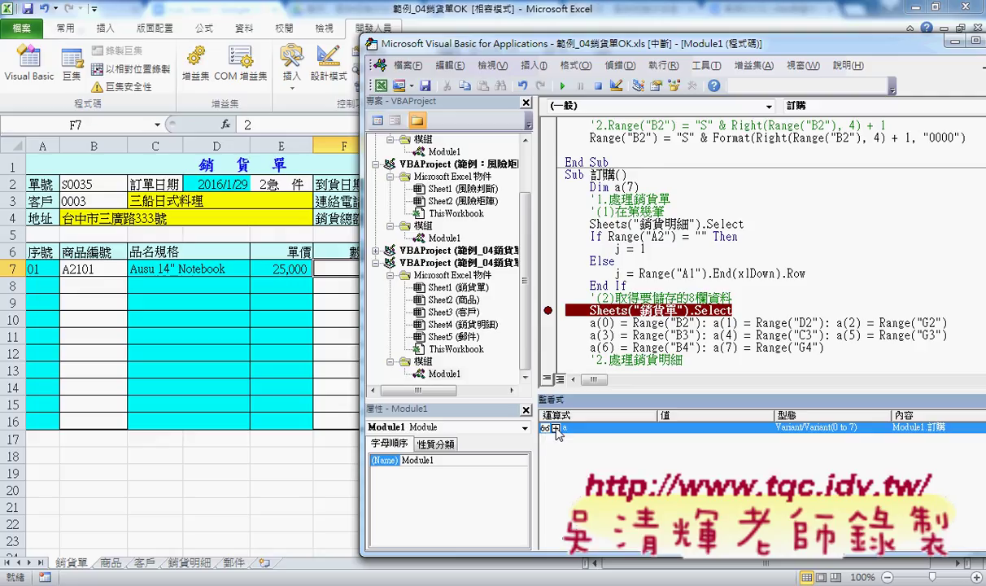
Expand a in Watches to check a(0) order number and a(1) order date, then close the pane.
{"action": "left_click", "coordinate": [555, 427]}
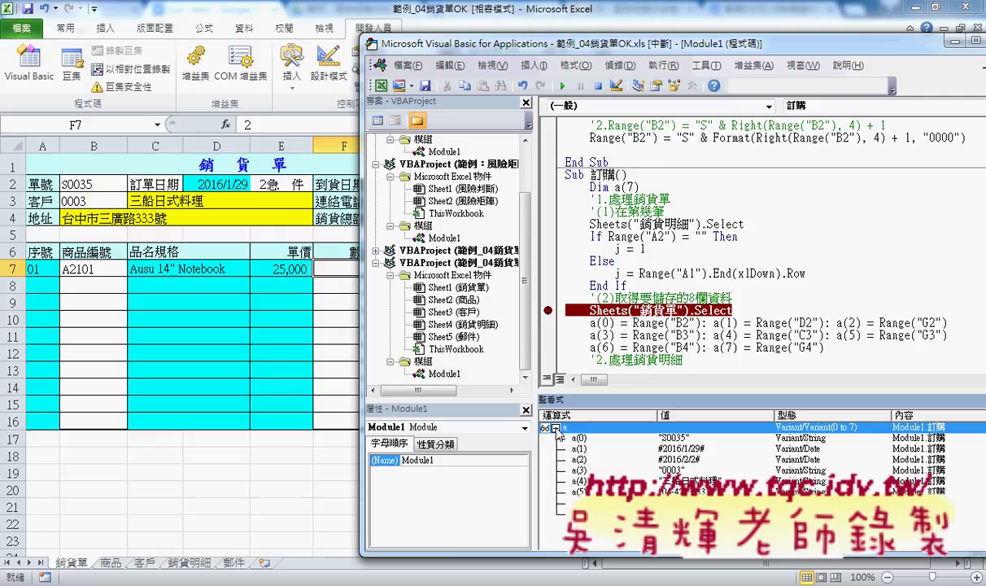
{"action": "left_click", "coordinate": [560, 438]}
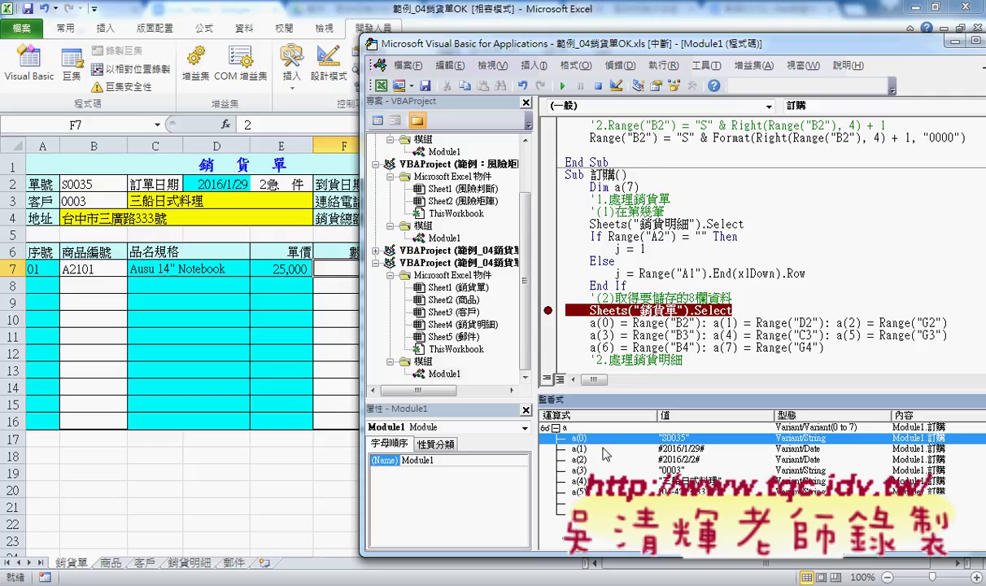
{"action": "left_click", "coordinate": [604, 449]}
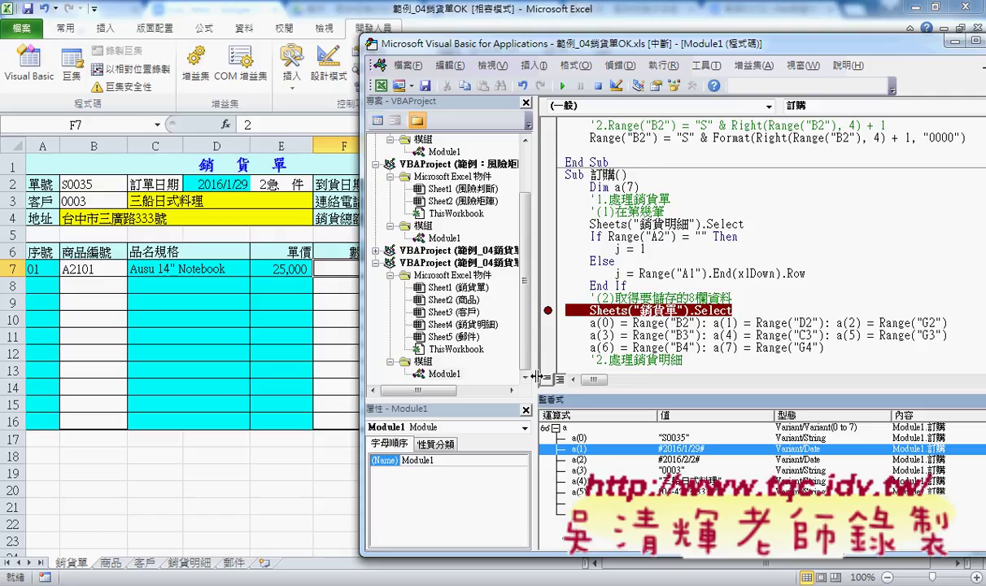
{"action": "left_click_drag", "start_coordinate": [471, 377], "coordinate": [380, 370]}
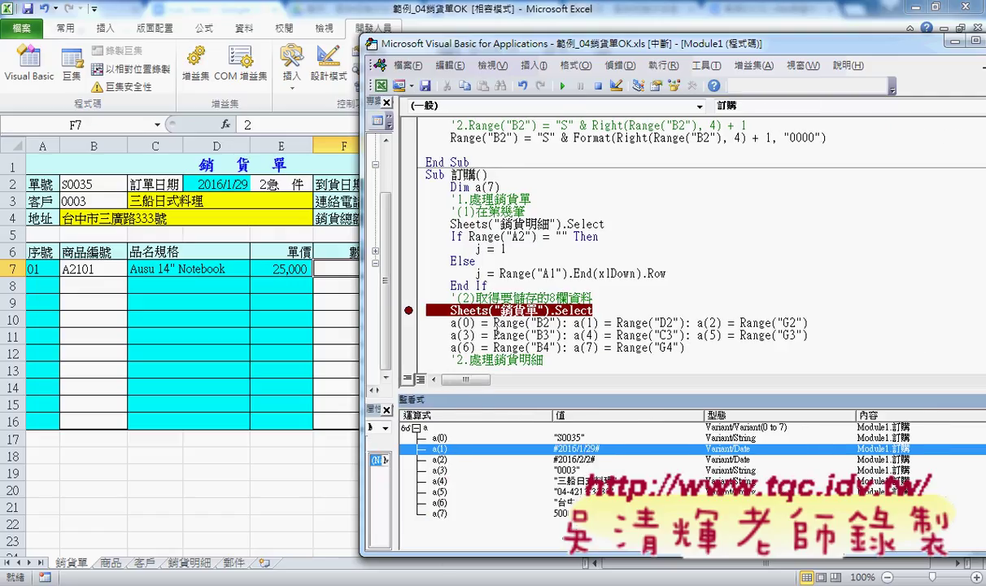
{"action": "left_click_drag", "start_coordinate": [578, 44], "coordinate": [465, 44]}
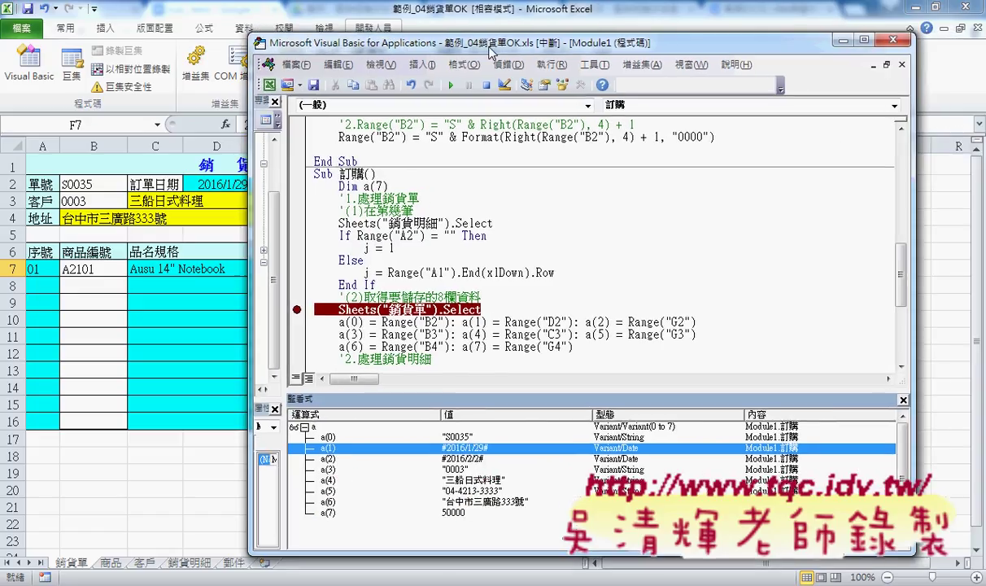
{"action": "left_click", "coordinate": [904, 399]}
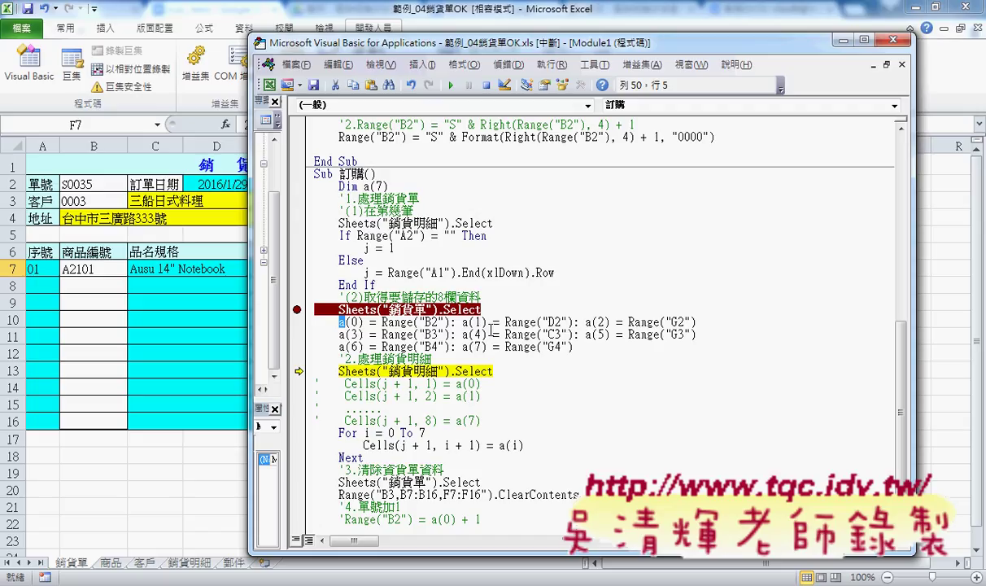
F8-step through the copy loop into row 23, the form clearing, and the S0036 increment.
{"action": "key", "text": "F8"}
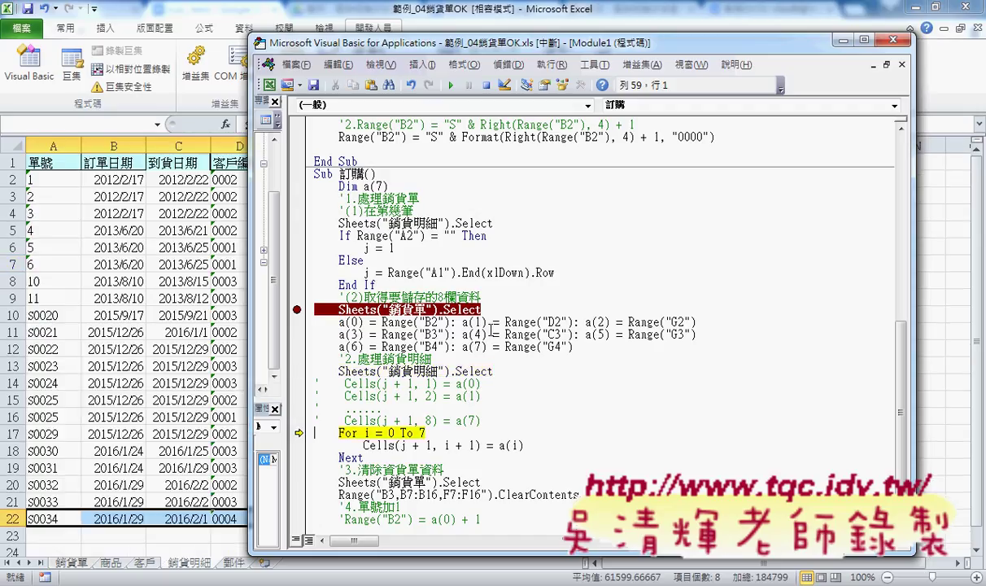
{"action": "key", "text": "F8"}
{"action": "key", "text": "F8"}
{"action": "key", "text": "F8"}
{"action": "key", "text": "F8"}
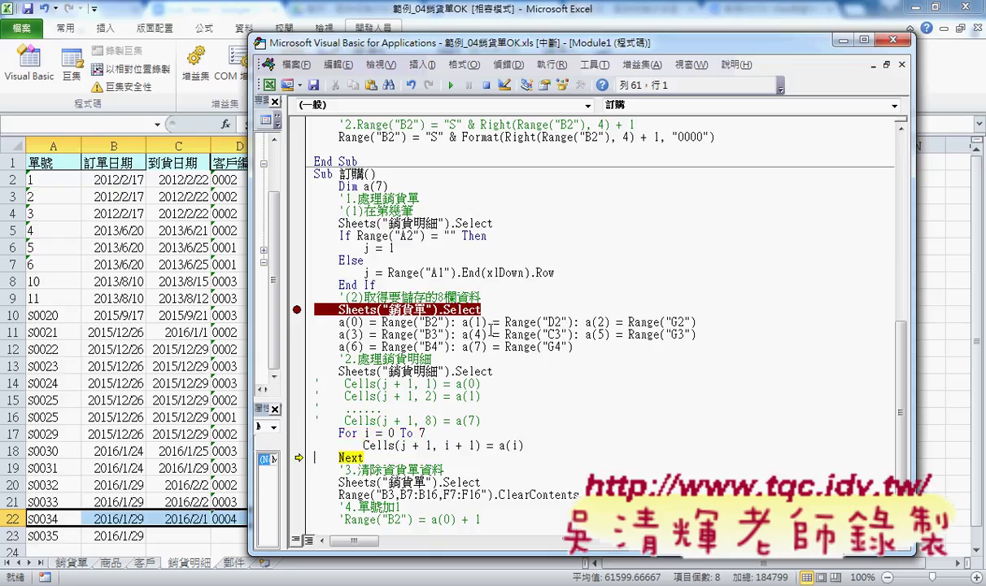
{"action": "key", "text": "F8"}
{"action": "key", "text": "F8"}
{"action": "key", "text": "F8"}
{"action": "key", "text": "F8"}
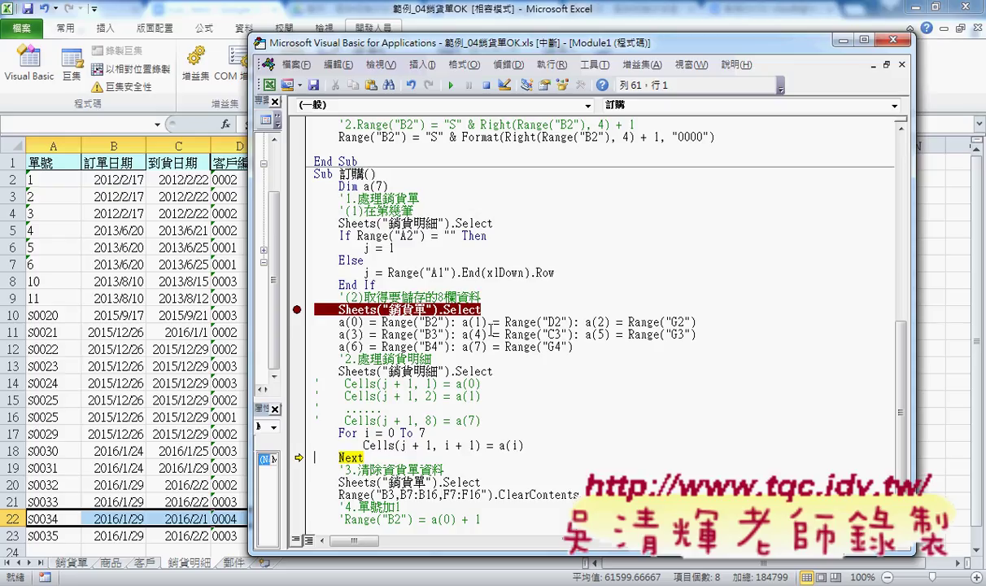
{"action": "key", "text": "F8"}
{"action": "key", "text": "F8"}
{"action": "key", "text": "F8"}
{"action": "key", "text": "F8"}
{"action": "key", "text": "F8"}
{"action": "key", "text": "F8"}
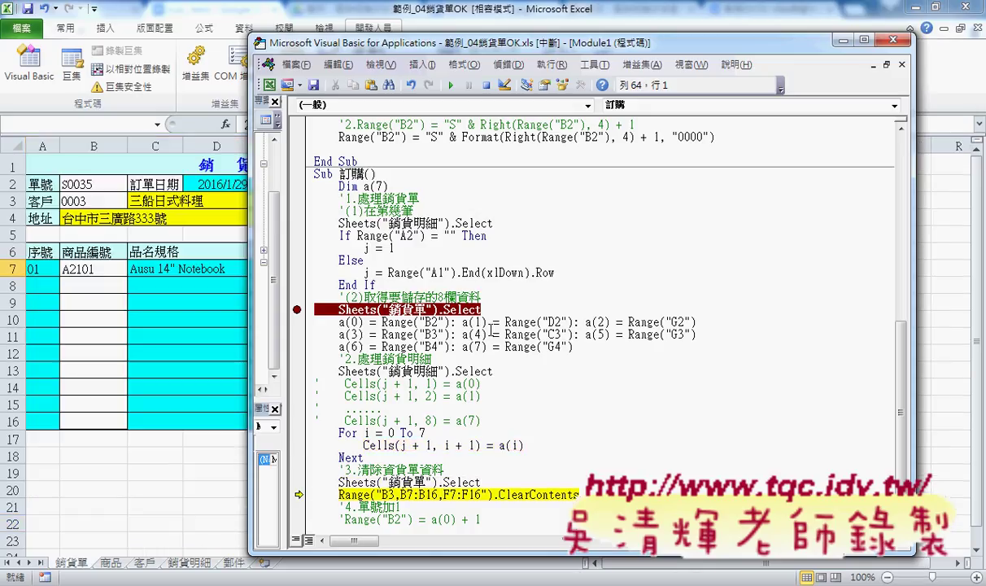
{"action": "key", "text": "F8"}
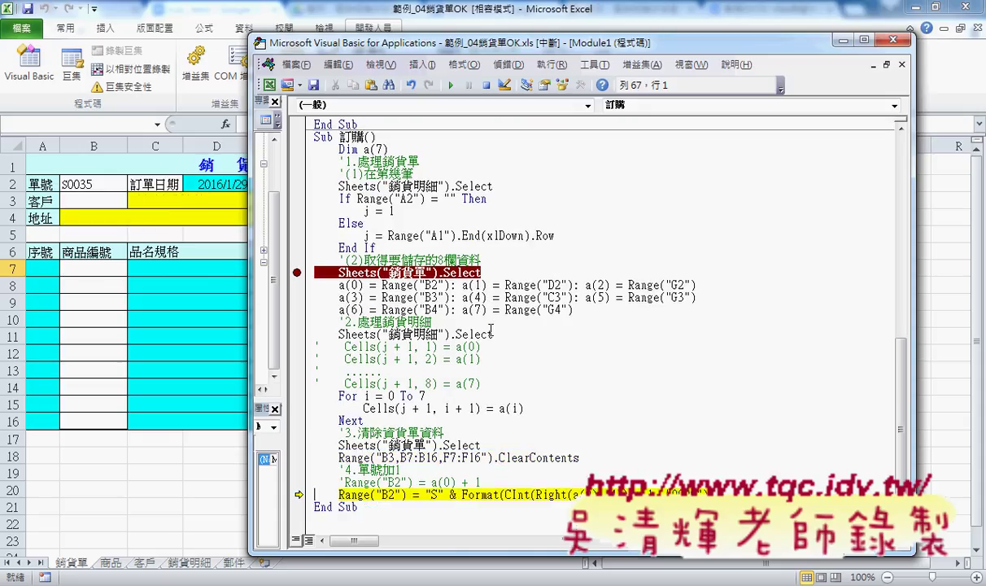
{"action": "key", "text": "F8"}
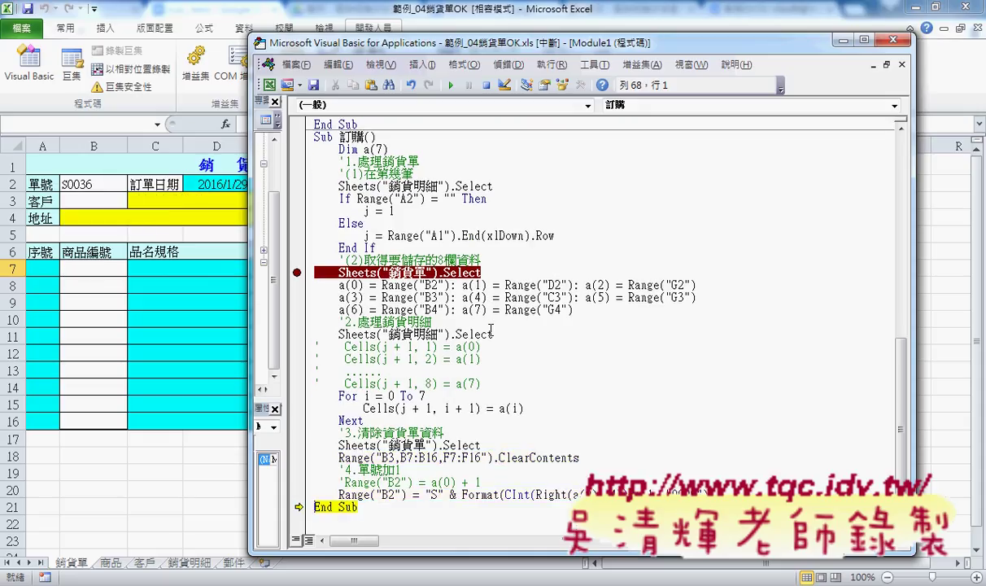
Let the macro finish, remove the breakpoint, and highlight the Dim a(7) declaration.
{"action": "key", "text": "F8"}
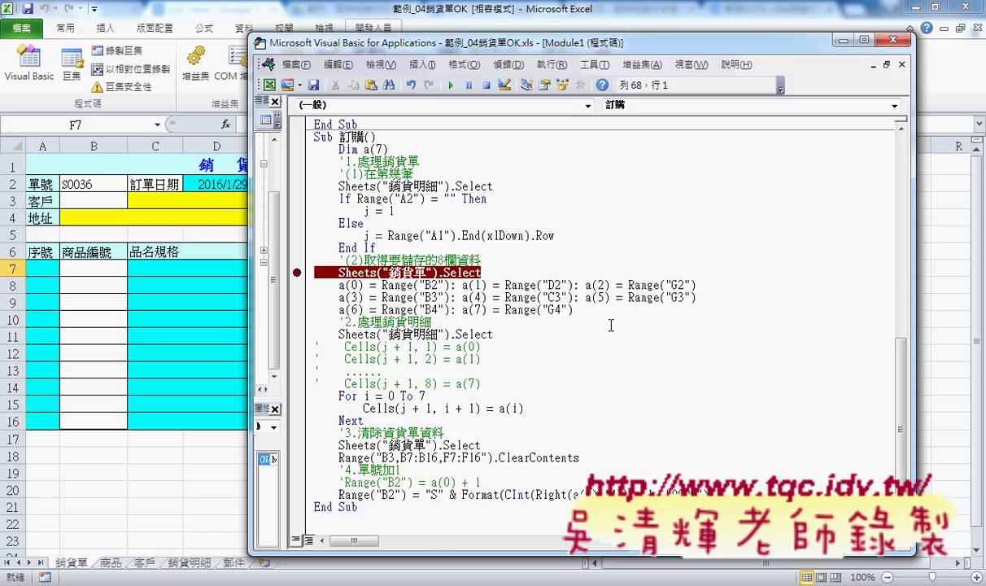
{"action": "left_click", "coordinate": [296, 273]}
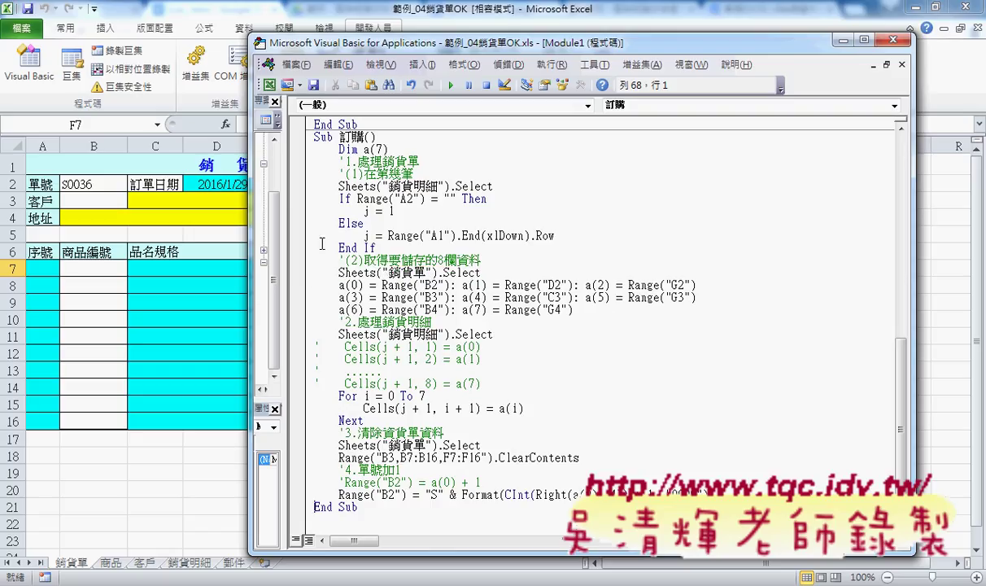
{"action": "left_click_drag", "start_coordinate": [389, 149], "coordinate": [337, 150]}
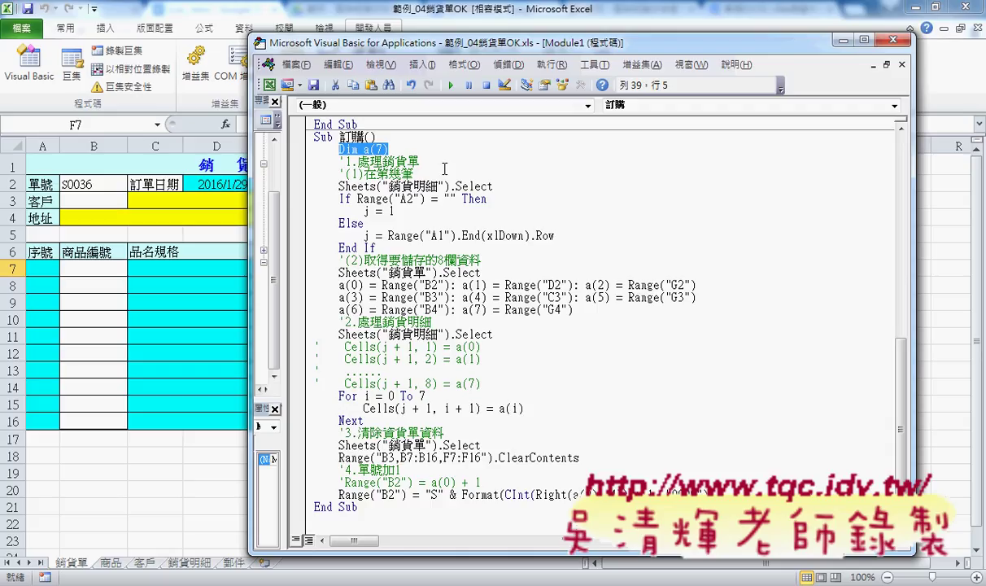
Scroll the module to compare with 新增資料, then open the Sub_.html Drive preview in Chrome.
{"action": "scroll", "coordinate": [561, 269], "scroll_direction": "up", "scroll_amount": 2}
{"action": "scroll", "coordinate": [566, 272], "scroll_direction": "up", "scroll_amount": 6}
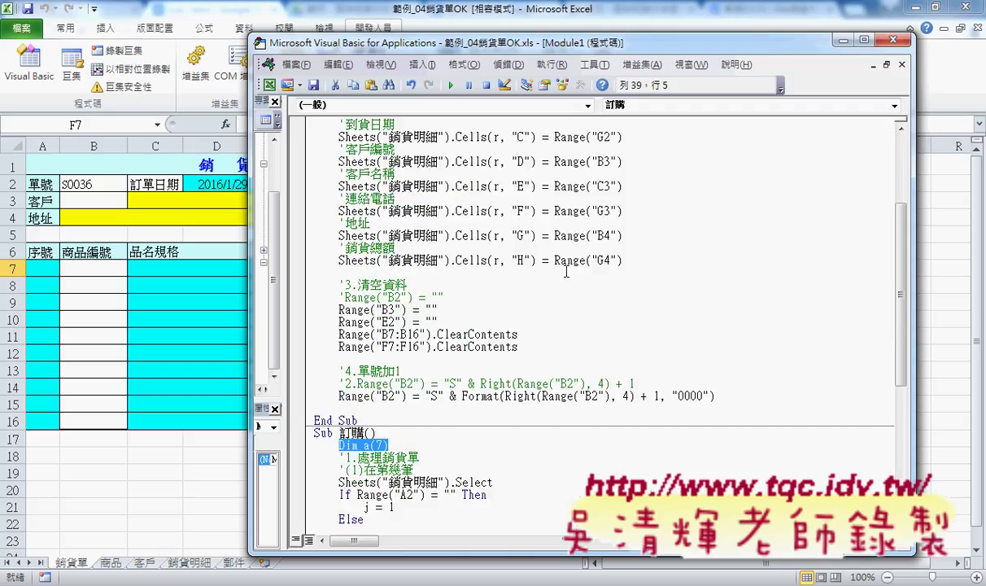
{"action": "scroll", "coordinate": [566, 272], "scroll_direction": "up", "scroll_amount": 2}
{"action": "scroll", "coordinate": [567, 272], "scroll_direction": "up", "scroll_amount": 2}
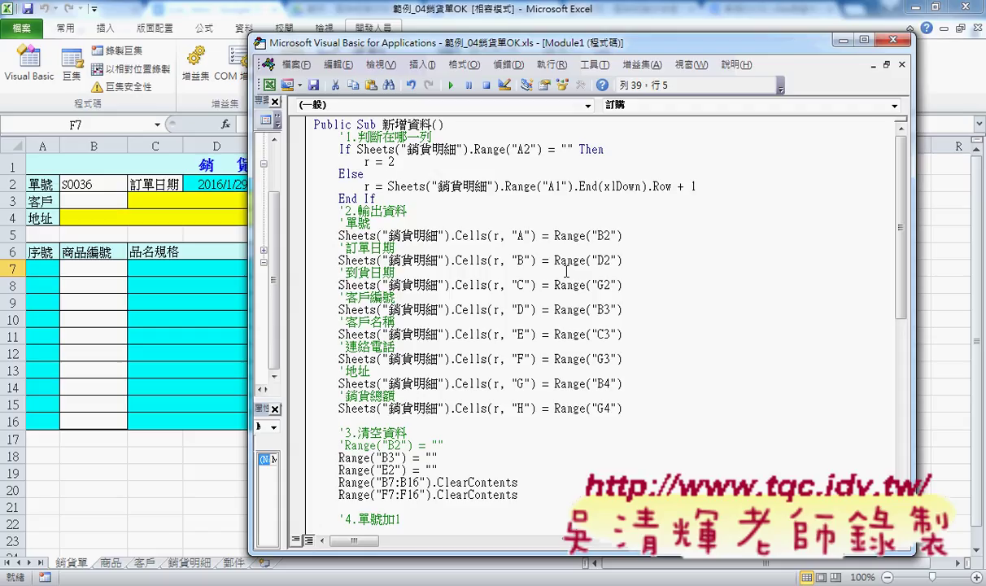
{"action": "scroll", "coordinate": [566, 272], "scroll_direction": "down", "scroll_amount": 7}
{"action": "scroll", "coordinate": [529, 260], "scroll_direction": "down", "scroll_amount": 1}
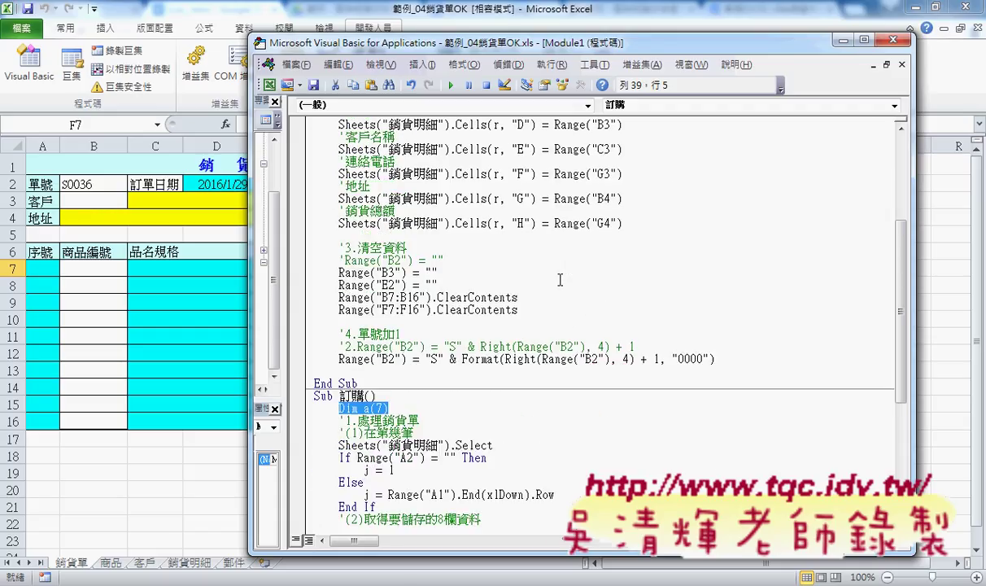
{"action": "scroll", "coordinate": [504, 260], "scroll_direction": "down", "scroll_amount": 2}
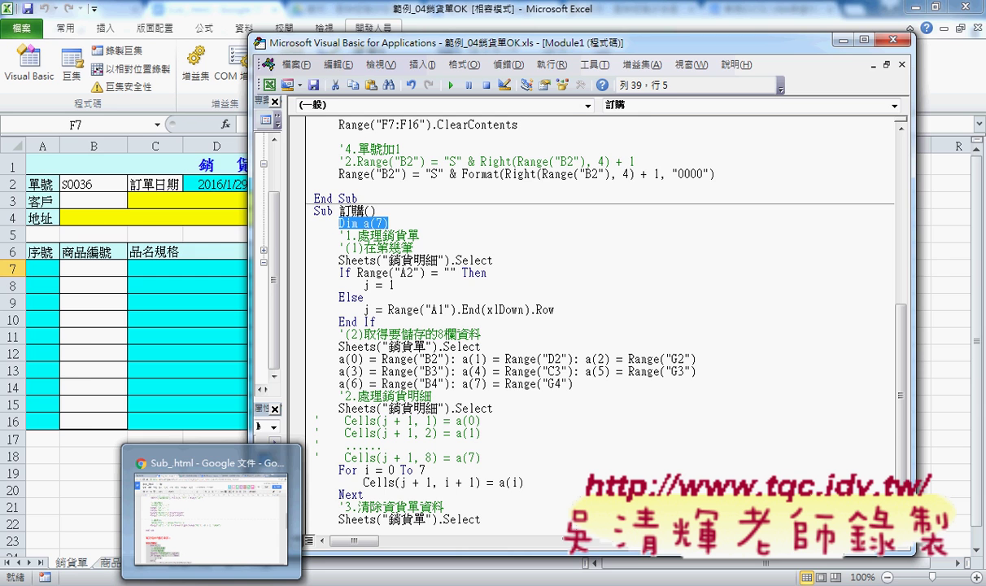
{"action": "left_click", "coordinate": [211, 512]}
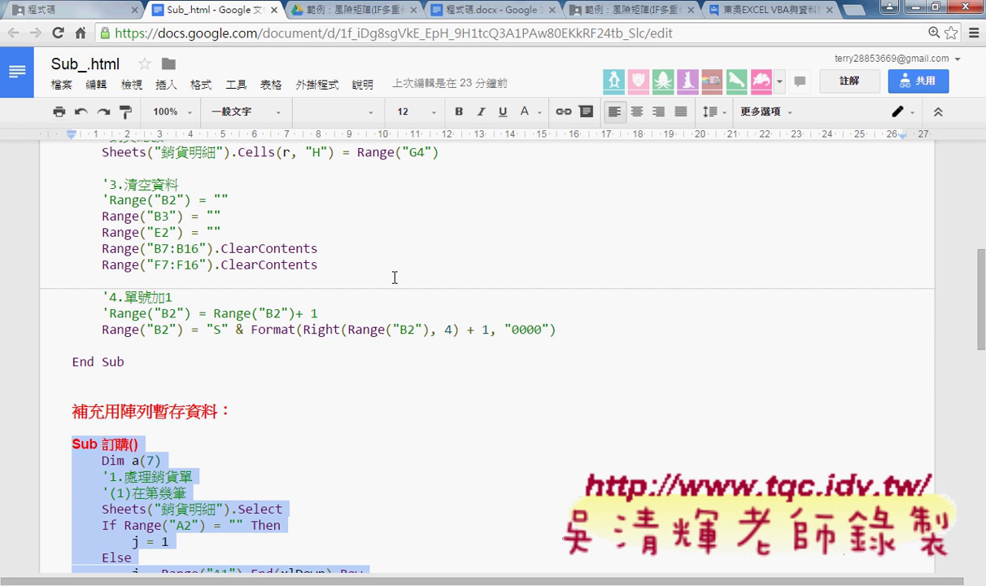
{"action": "left_click", "coordinate": [69, 9]}
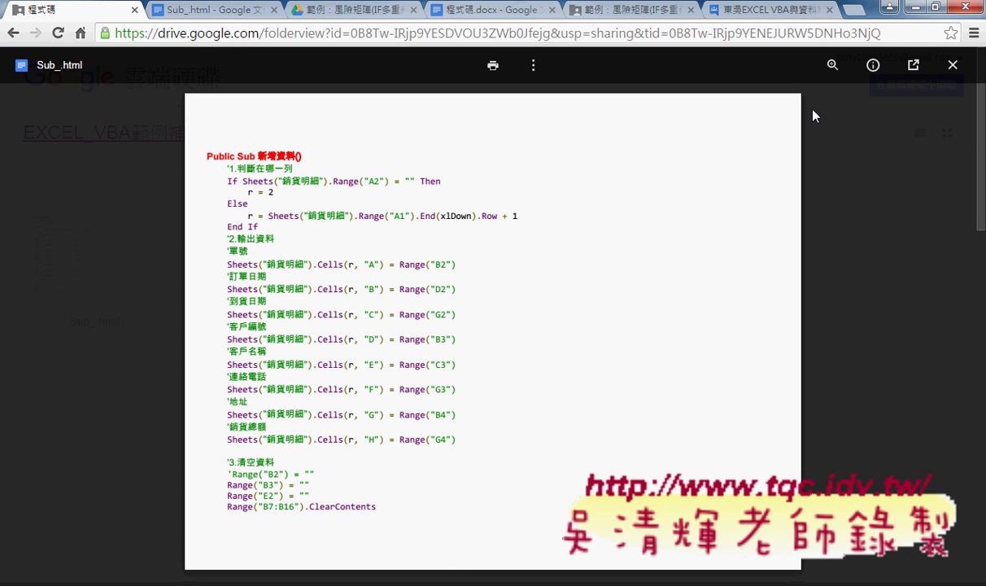